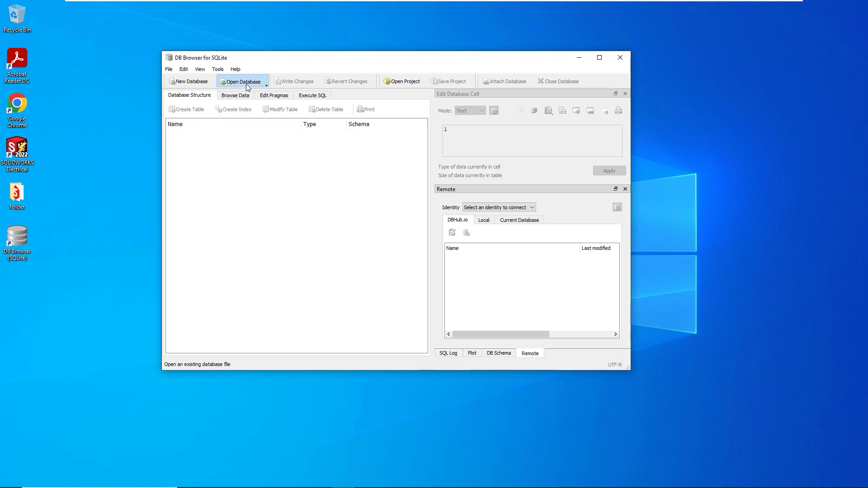
Load ERP_Parts_Data.sqlite from the SOLIDWORKS Electrical SQLite folder, showing the Cable and Part tables
click(246, 84)
click(390, 92)
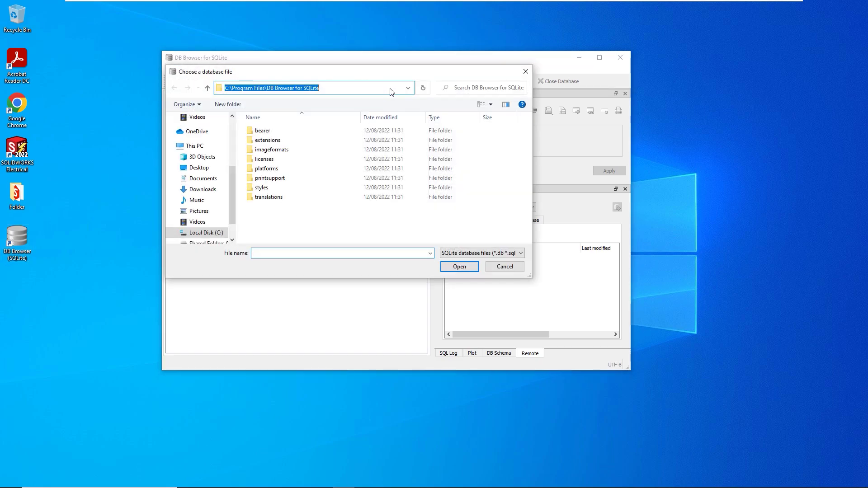
text(C:\SOLIDWORKS Tr Files\SOLIDWORKS Electrical Advanced\SQLlite\SQLite)
key(Return)
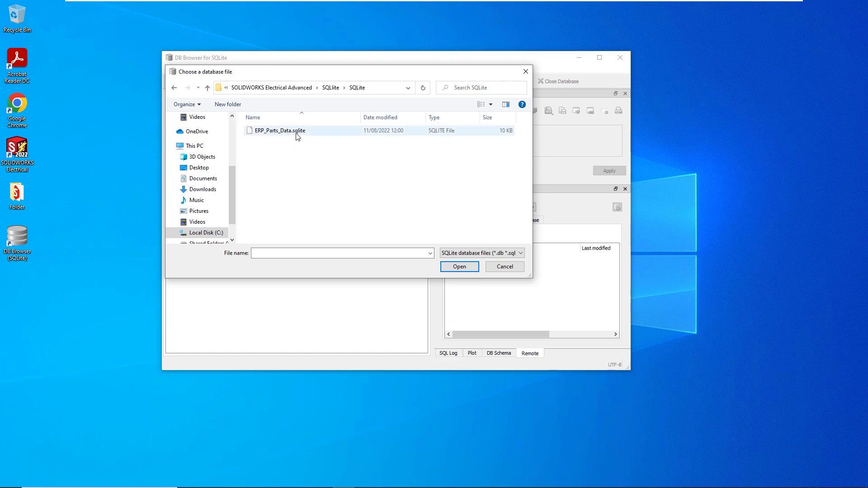
click(314, 135)
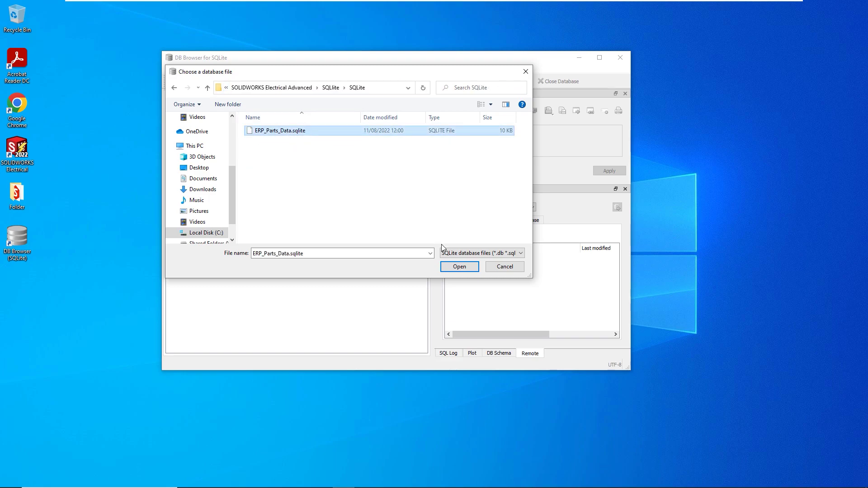
click(457, 267)
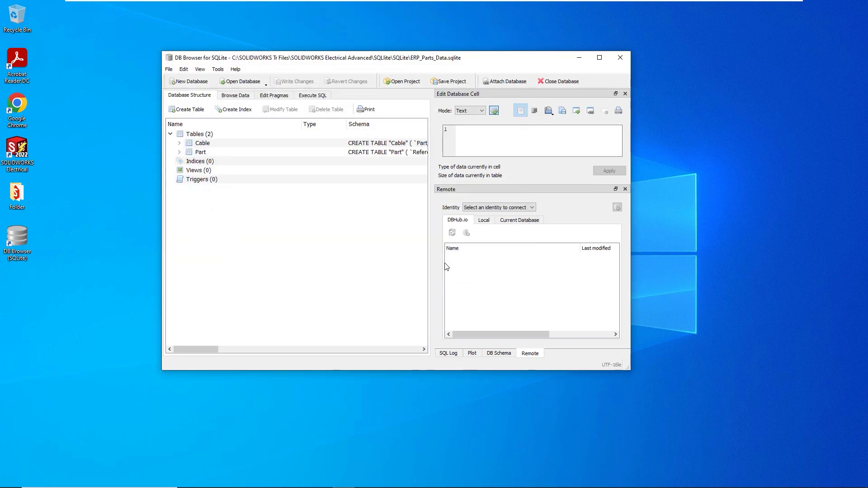
Maximize DB Browser and inspect the Cable and Part table columns
click(600, 57)
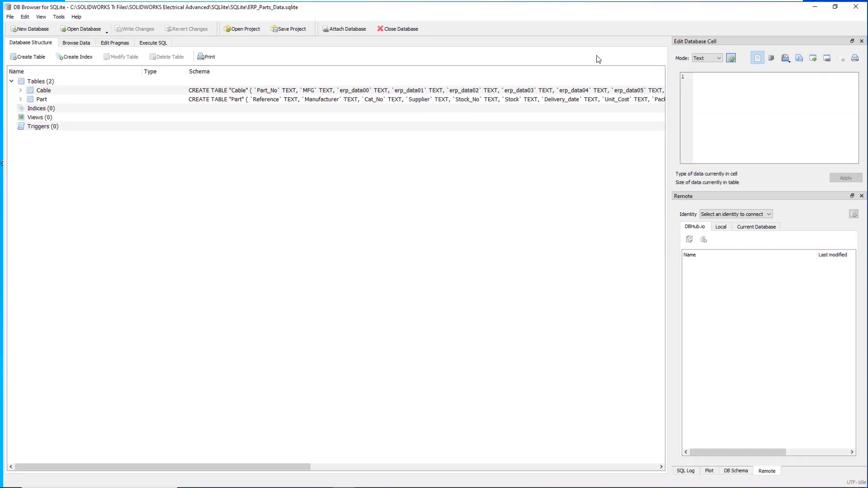
click(18, 89)
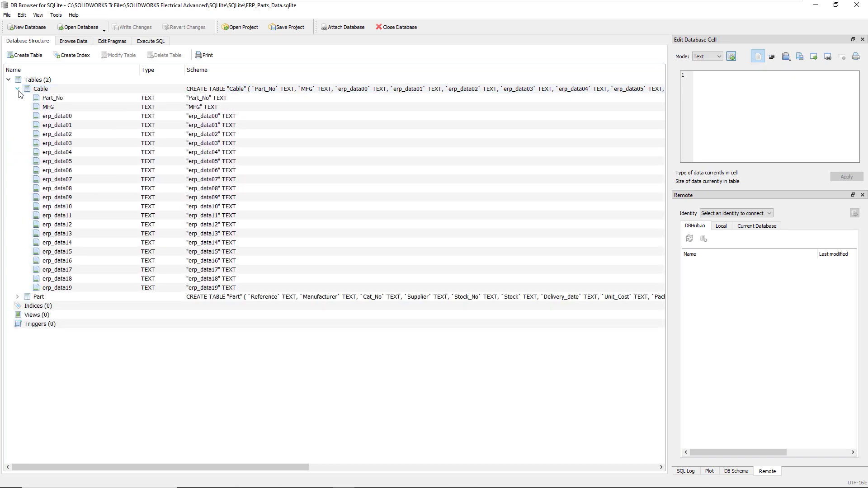
click(19, 89)
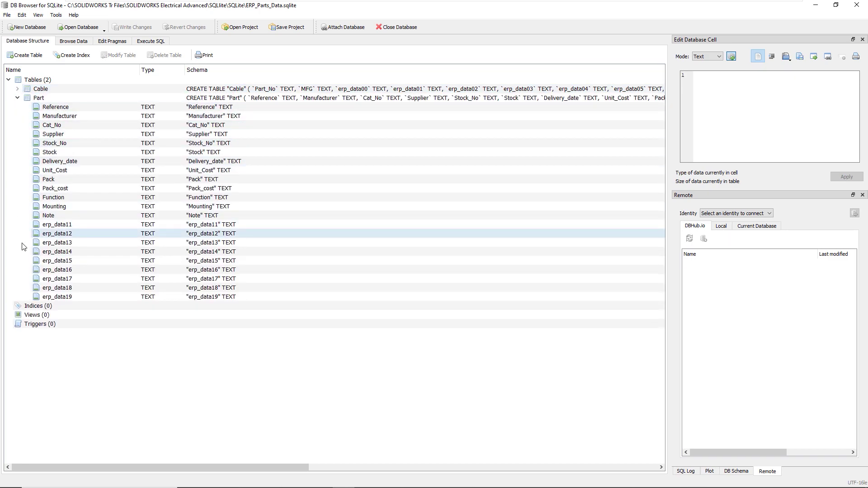
scroll(18, 101, down, 1)
click(17, 98)
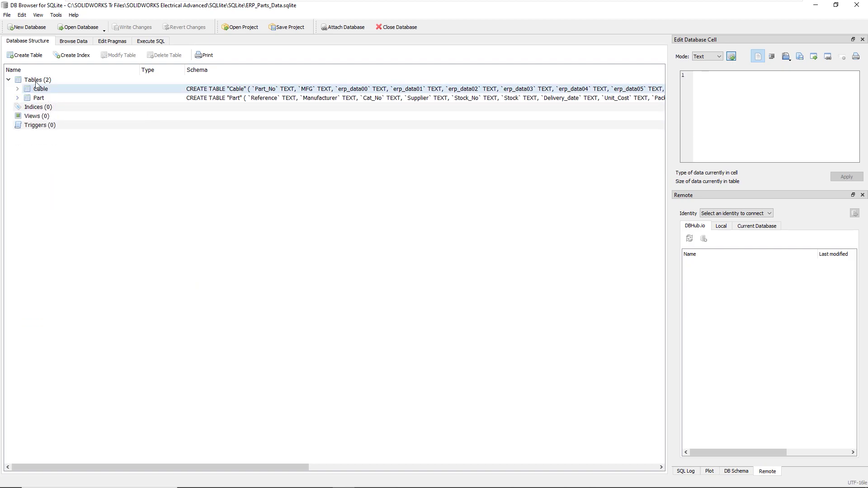
Browse the Part table records, showing the Legrand row with Unit_Cost 36.31
click(72, 42)
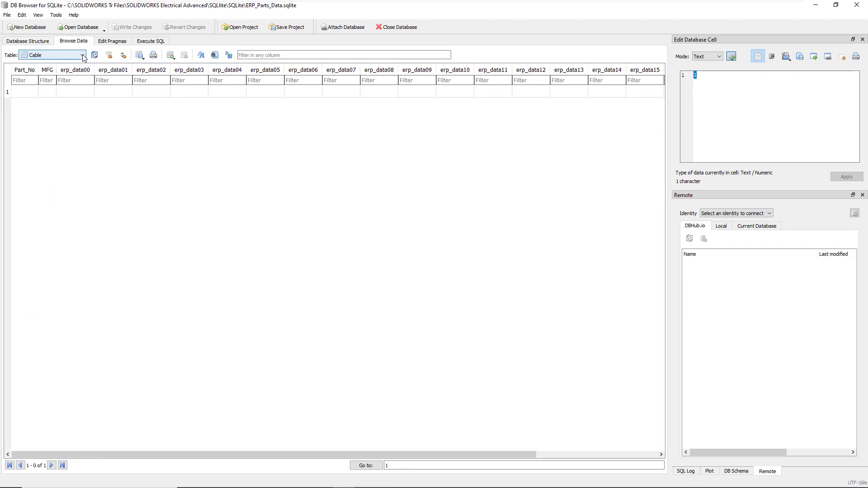
click(82, 55)
click(34, 73)
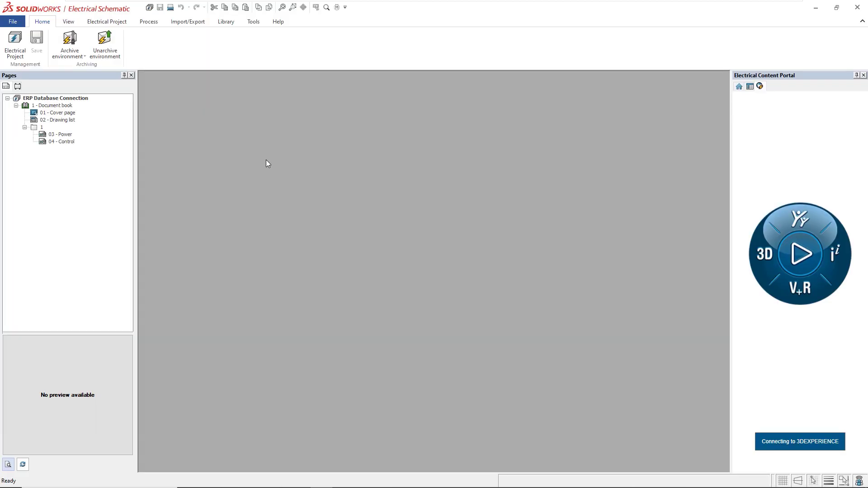
Open the ERP database connection settings from the Library tab
click(231, 23)
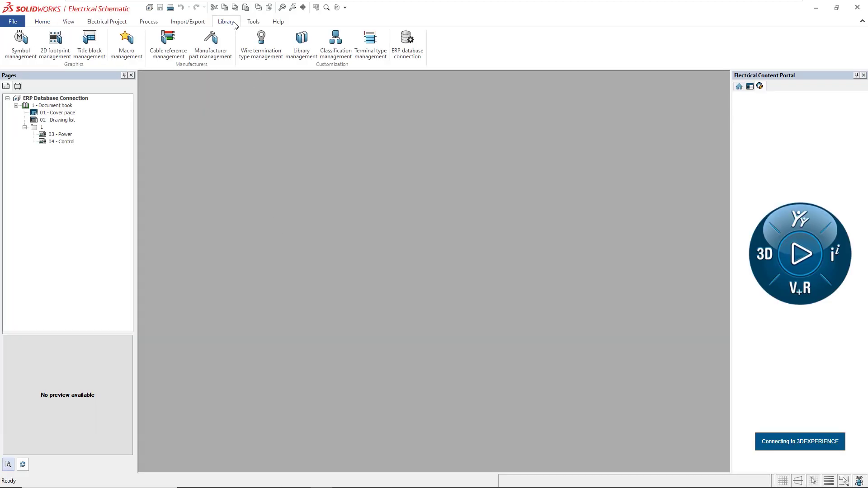
click(421, 39)
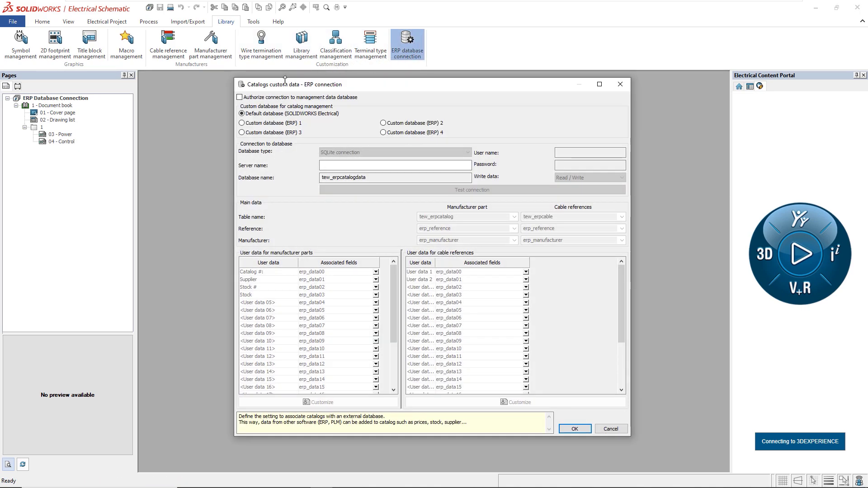
Authorize the connection as Custom database (ERP) 1 with SQLite type and Read / Write access
click(240, 97)
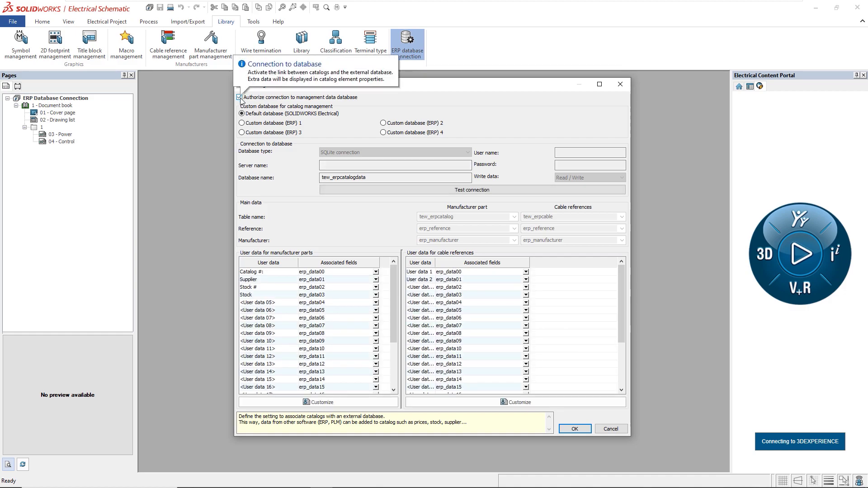
click(242, 123)
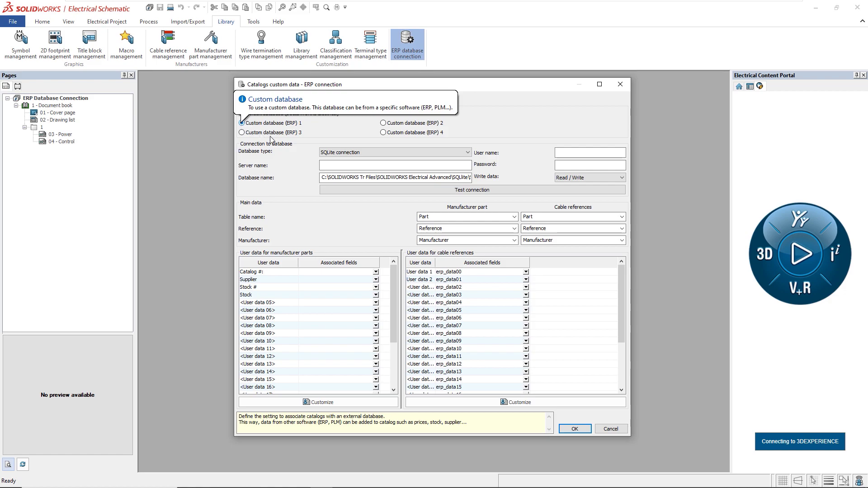
click(461, 154)
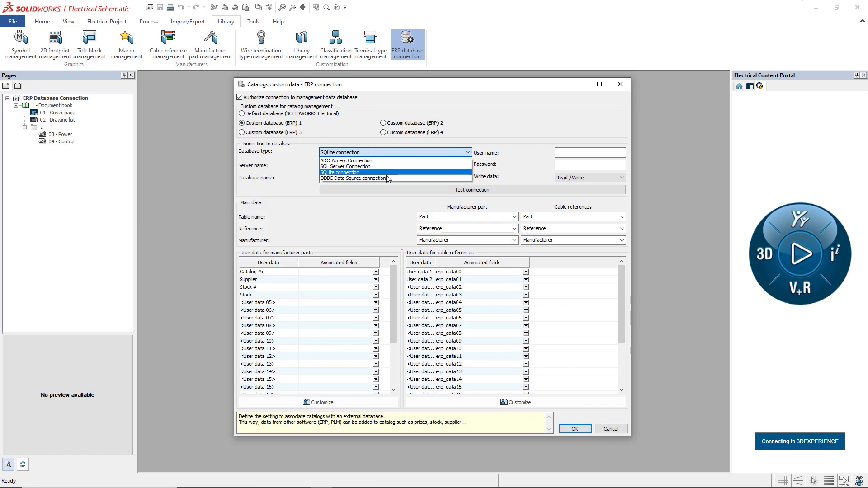
click(356, 173)
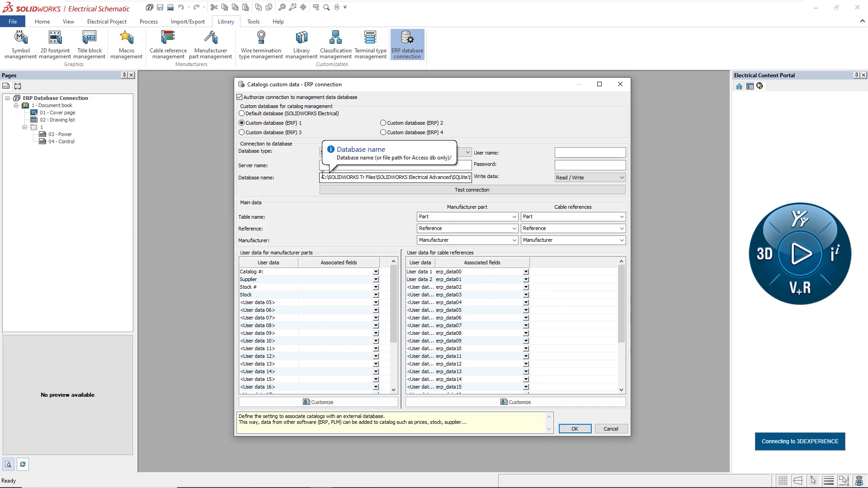
mouse_move(321, 177)
mouse_down()
mouse_move(445, 185)
mouse_move(511, 203)
mouse_up()
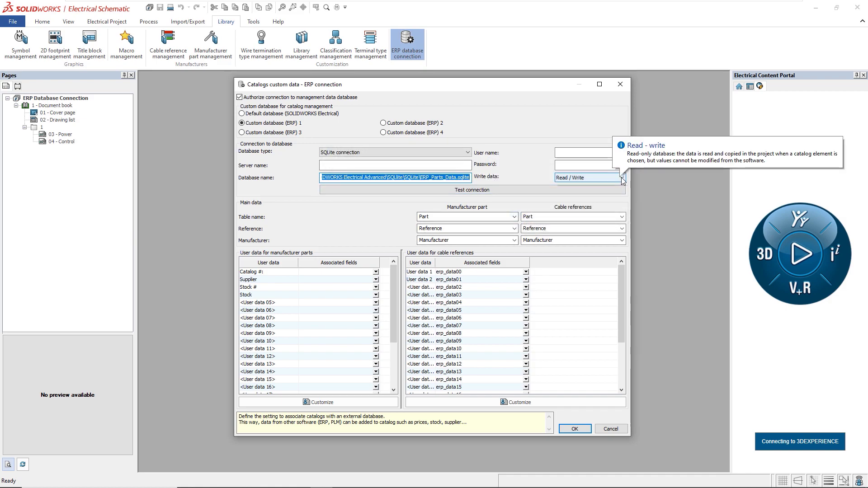
click(589, 177)
click(593, 188)
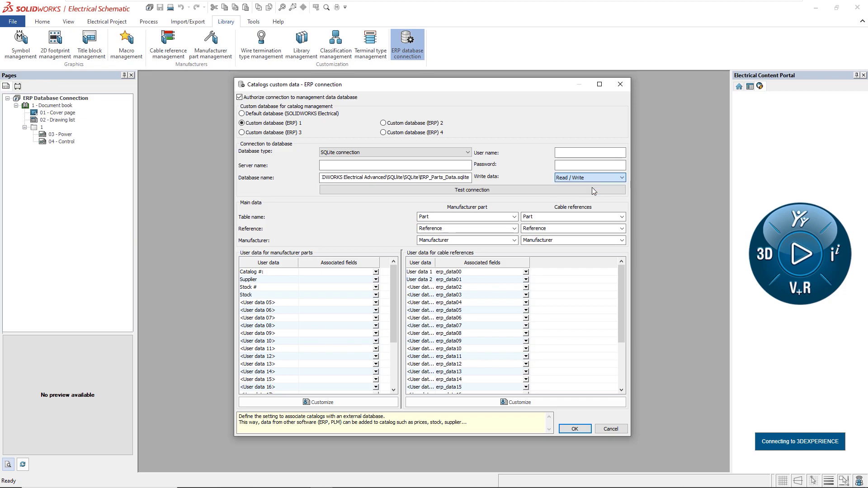
Test the connection and confirm there are no field-name errors
click(498, 189)
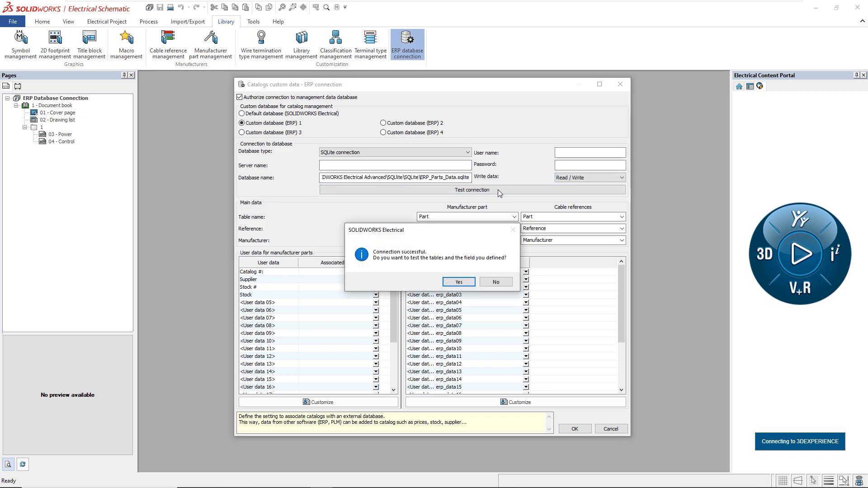
click(456, 281)
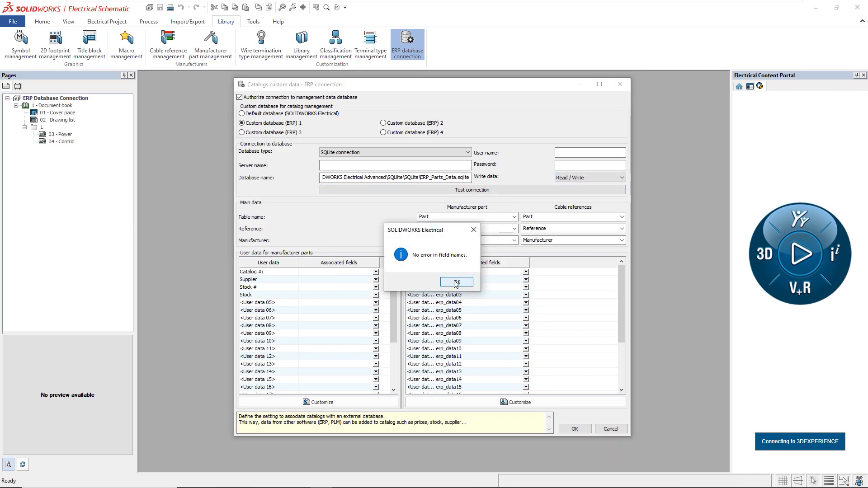
click(457, 283)
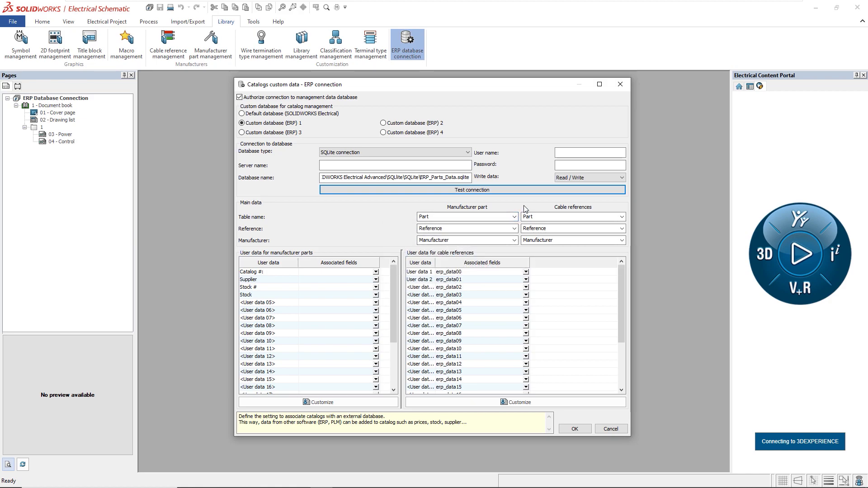
click(514, 217)
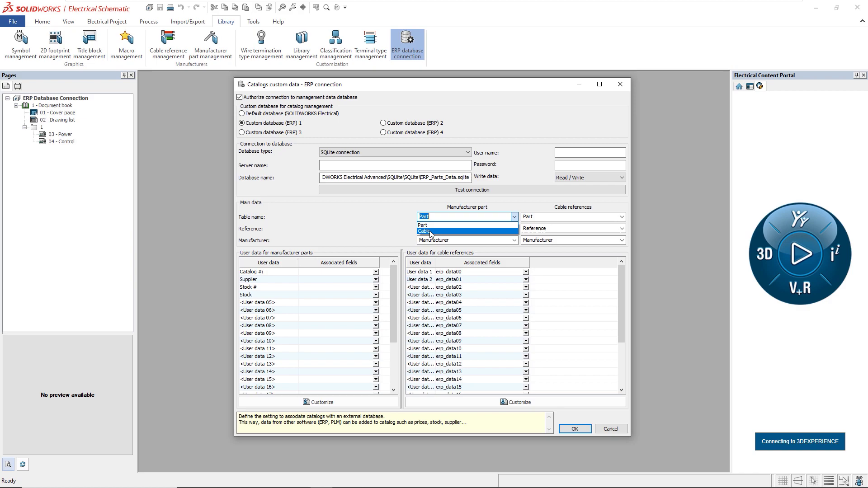
click(514, 217)
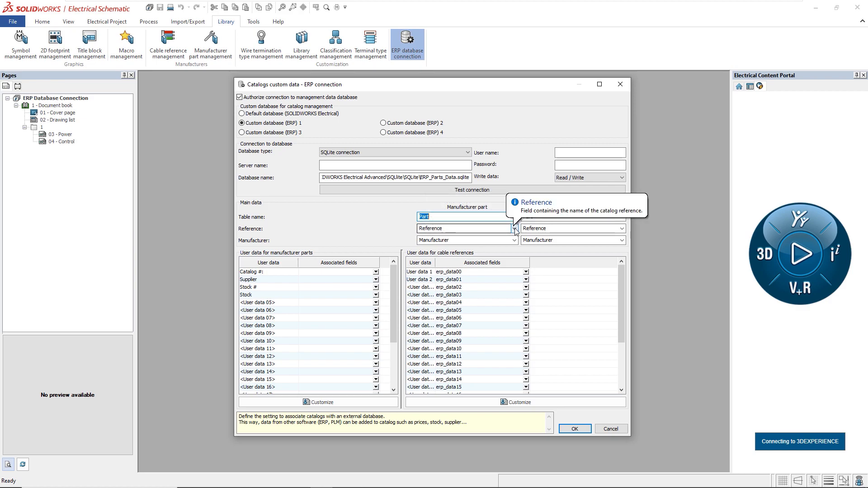
click(515, 230)
click(514, 230)
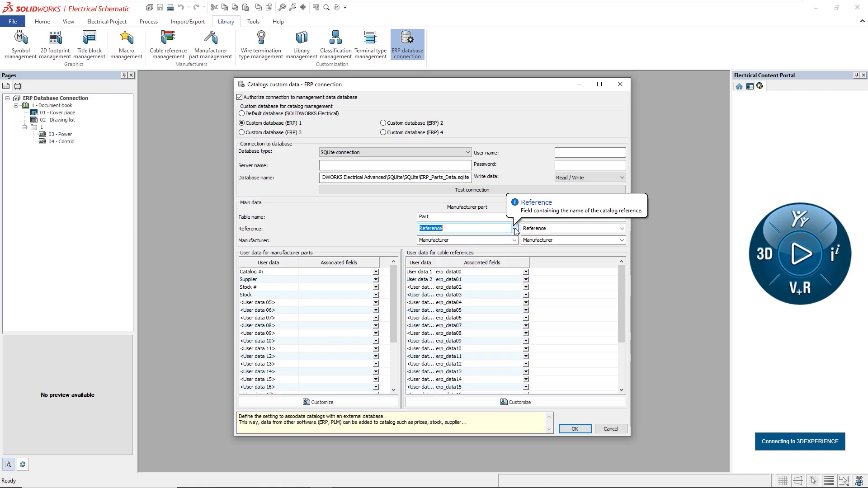
click(622, 229)
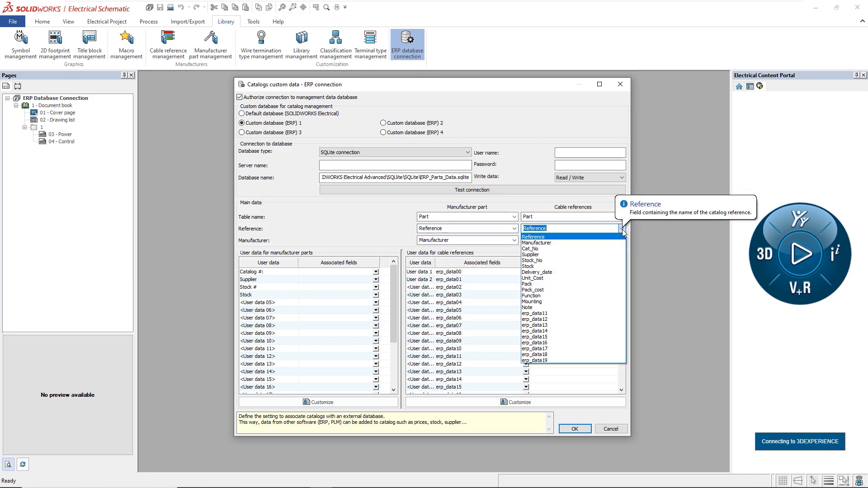
click(623, 229)
click(515, 240)
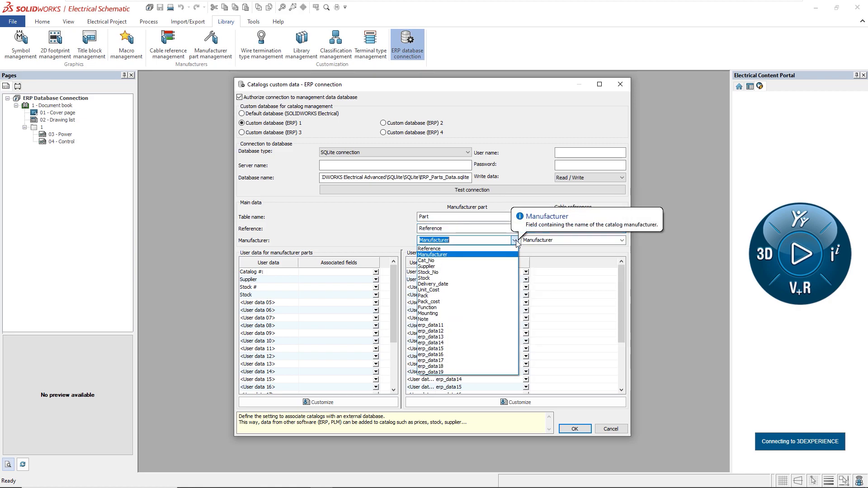
click(517, 240)
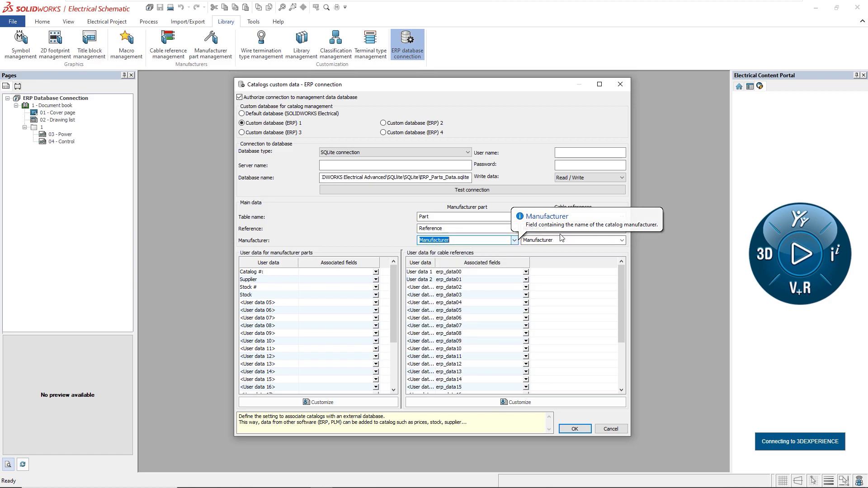
click(623, 241)
click(623, 237)
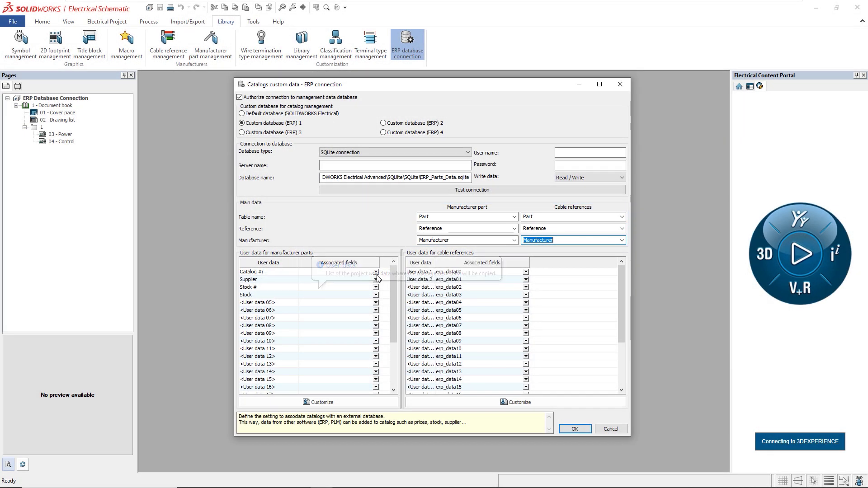
Add a Delivery Time (Days) user data item for manufacturer parts
click(376, 273)
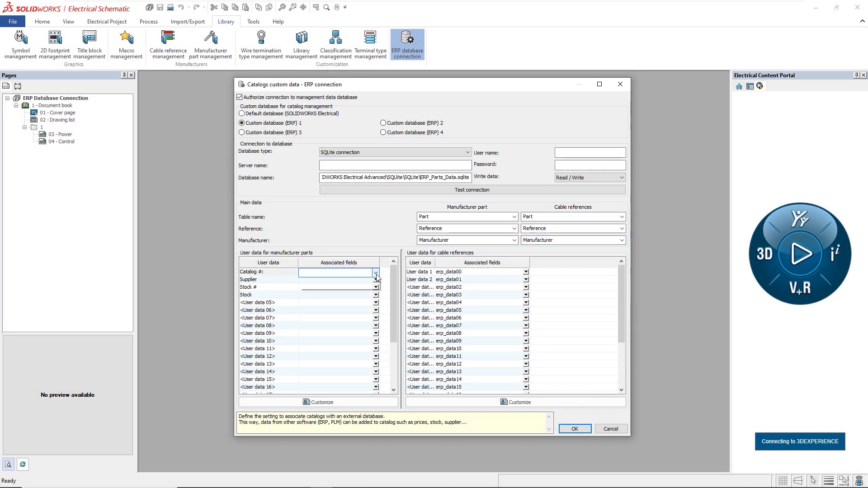
click(378, 238)
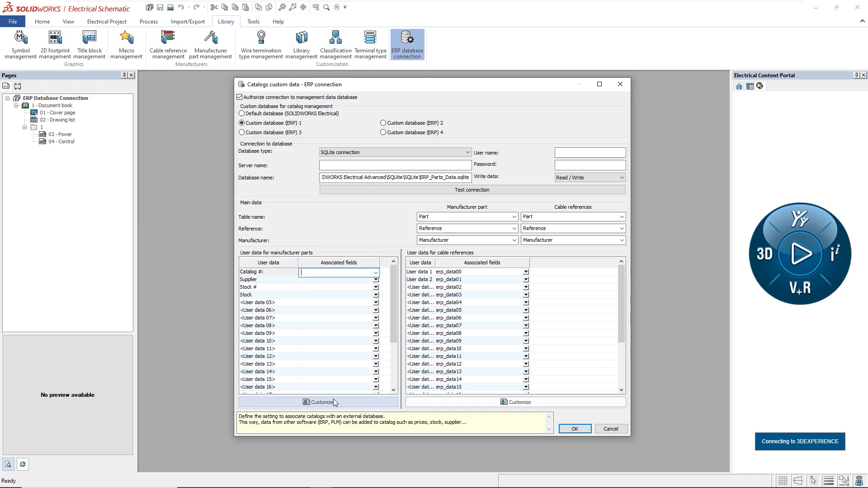
click(317, 401)
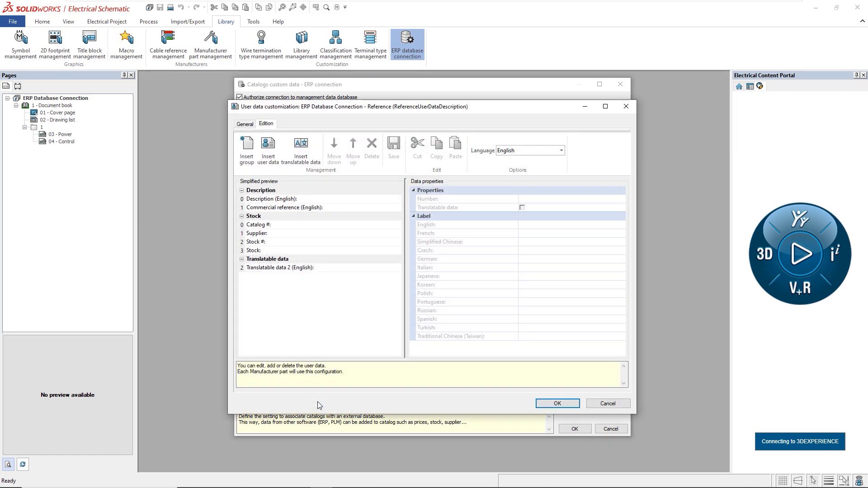
click(270, 156)
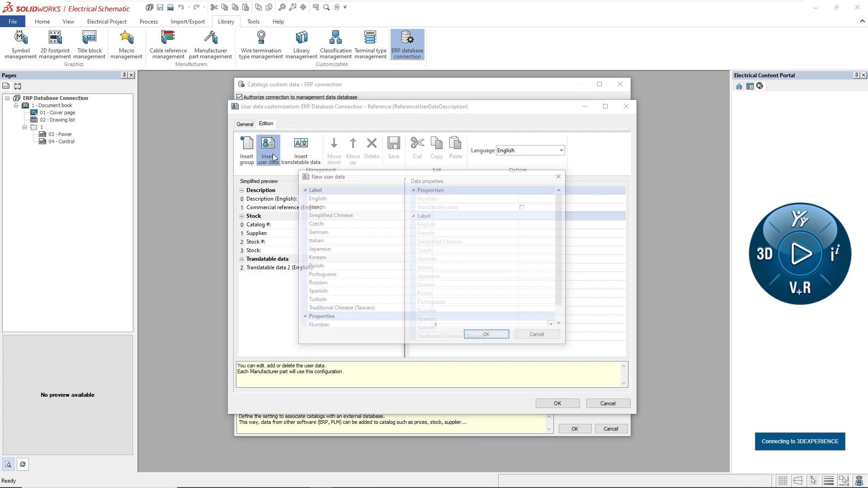
click(446, 201)
text(Delivery Time (Day))
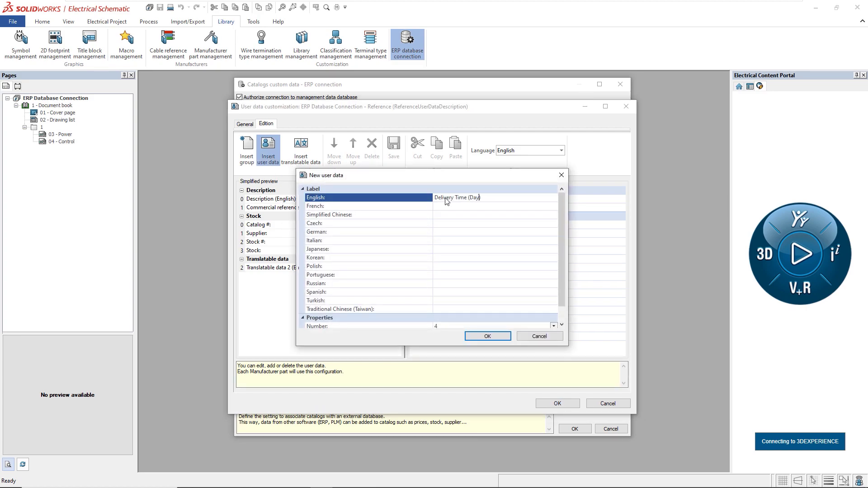
click(487, 335)
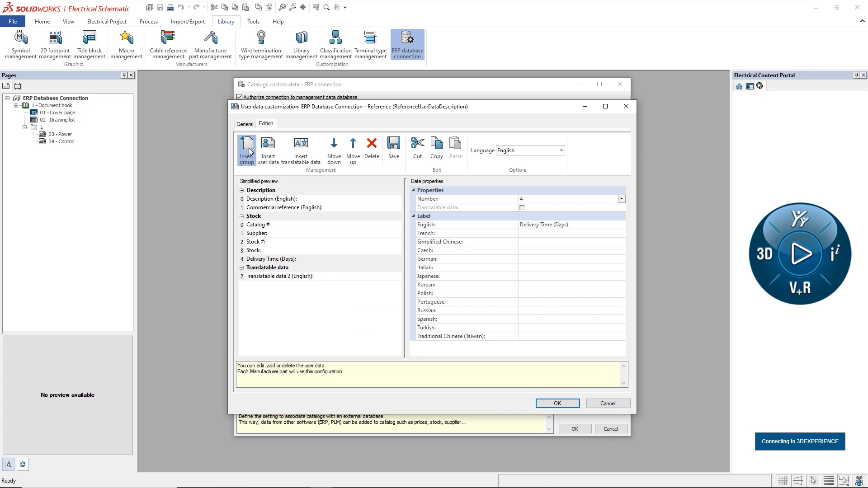
Add a Cost group containing a Unit Cost user data item and keep the changes
click(246, 150)
click(451, 198)
text(Cost)
click(497, 335)
click(268, 149)
click(451, 198)
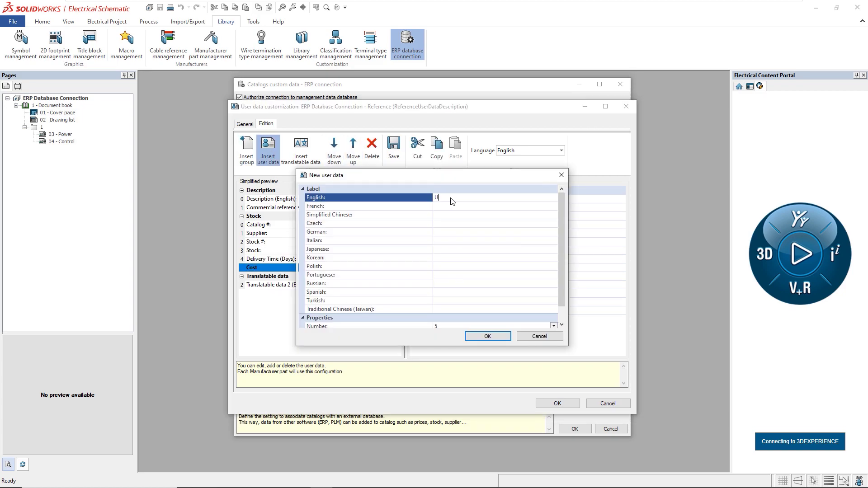
click(488, 335)
click(558, 403)
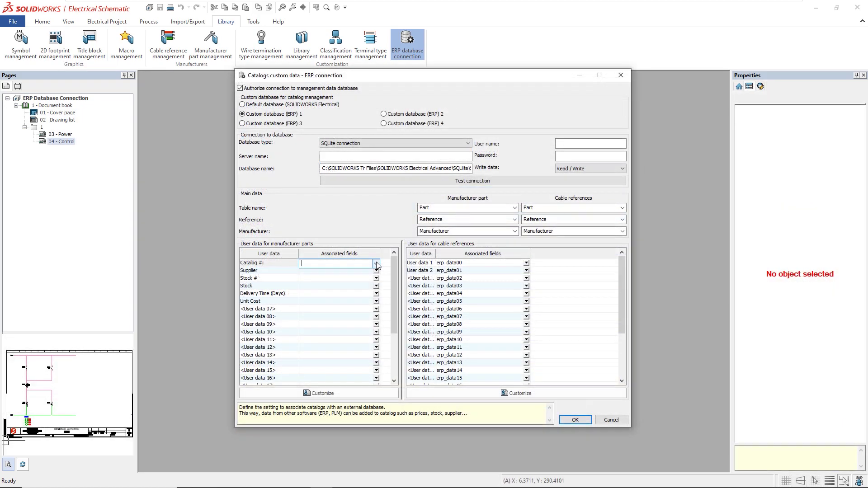
Map Catalog #, Supplier, Stock #, Stock, Delivery Time and Unit Cost to their ERP fields, then apply
click(339, 263)
click(352, 290)
click(339, 271)
click(351, 298)
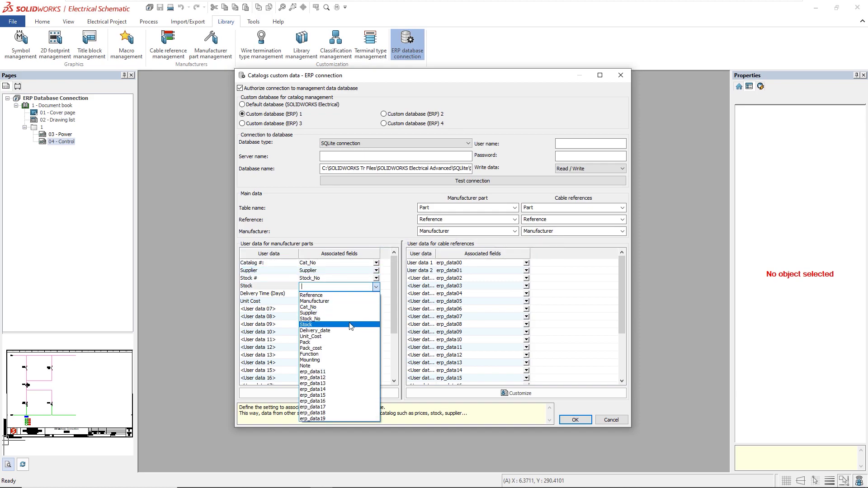
click(351, 325)
click(340, 294)
click(350, 337)
click(376, 301)
click(339, 350)
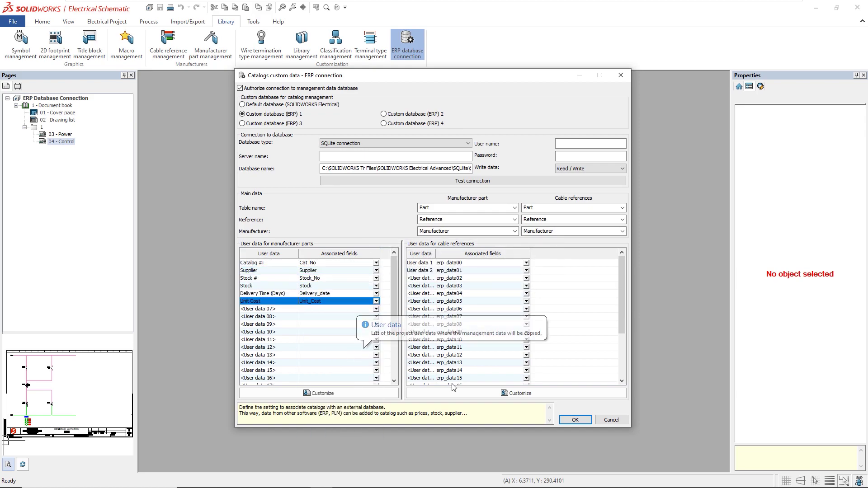
click(575, 420)
Open the 04 - Control page and push-button S1's manufacturer part properties
double_click(66, 143)
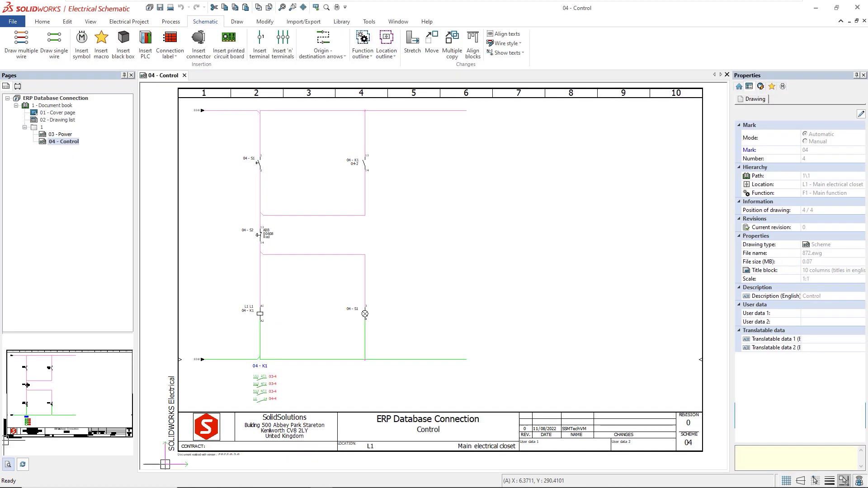
scroll(268, 160, up, 3)
right_click(277, 165)
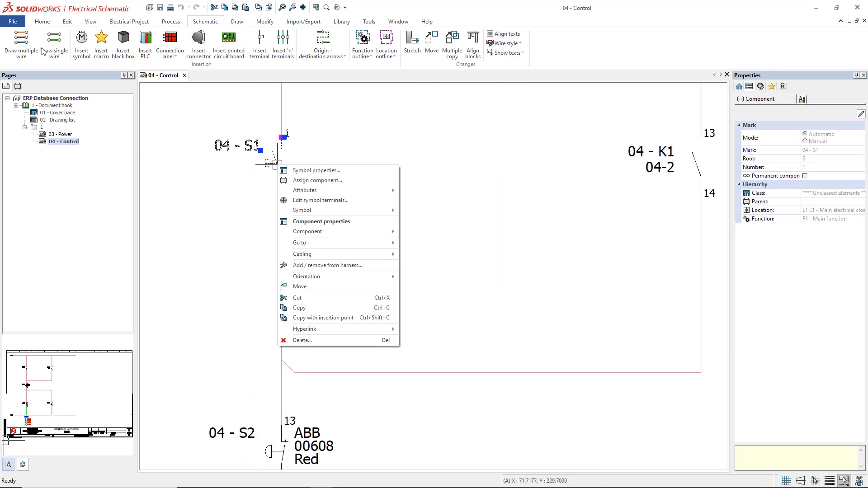
click(323, 224)
click(299, 117)
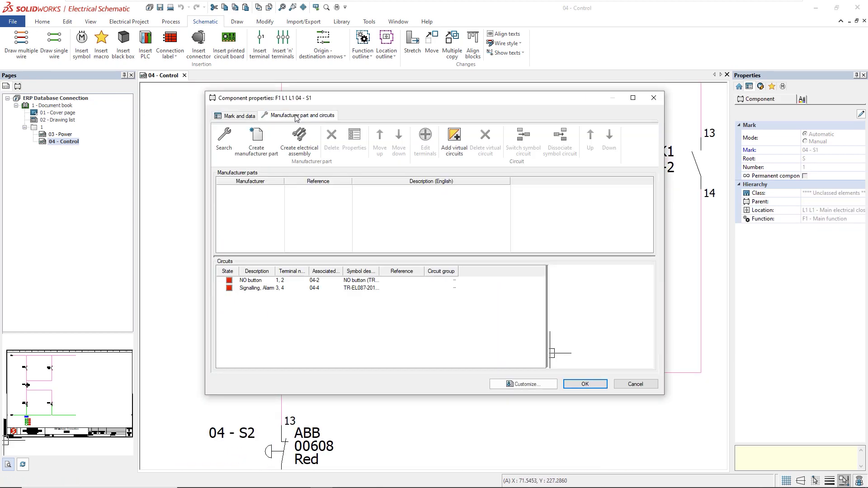
Search reference 004463 and review the Legrand part's ERP data, including Unit Cost 36.31
click(230, 136)
click(232, 126)
click(265, 246)
text(004463)
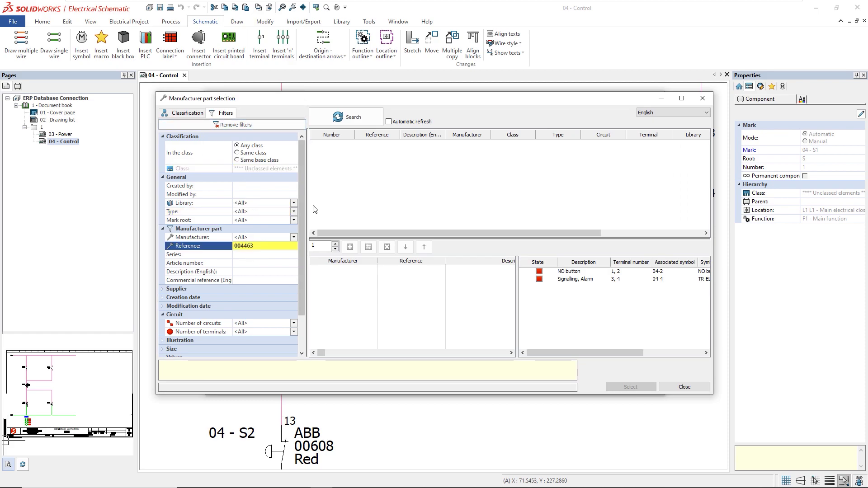
click(350, 117)
right_click(340, 145)
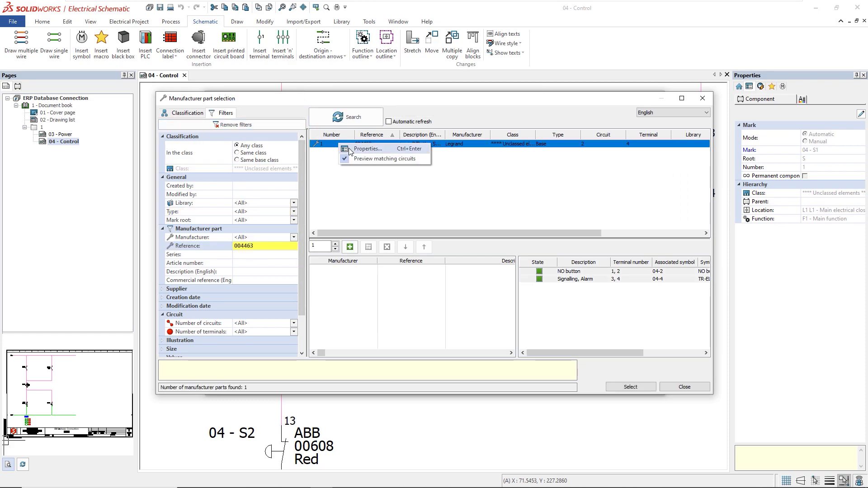
click(359, 149)
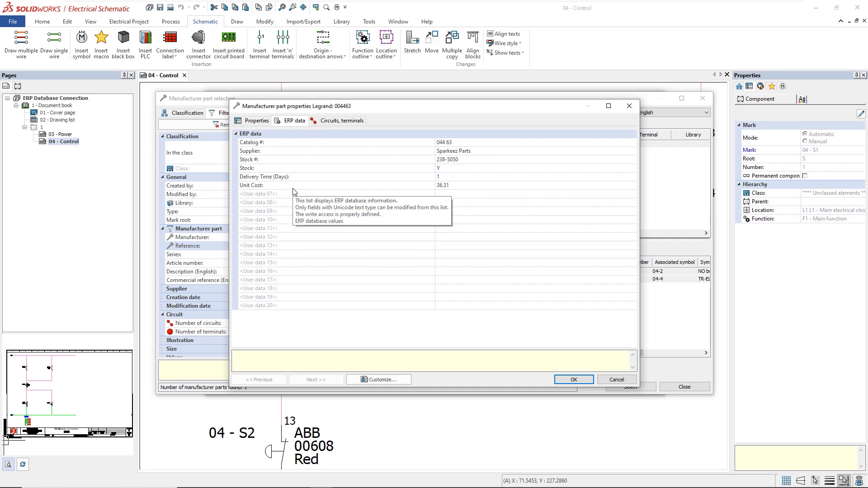
click(575, 381)
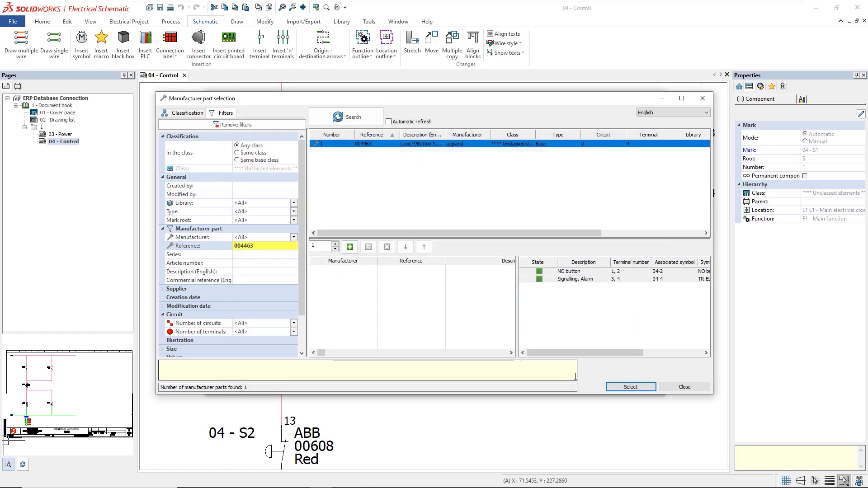
Assign part 004463 to S1 and open its symbol TR-EL075 for editing
click(631, 387)
click(582, 382)
right_click(270, 164)
mouse_move(294, 211)
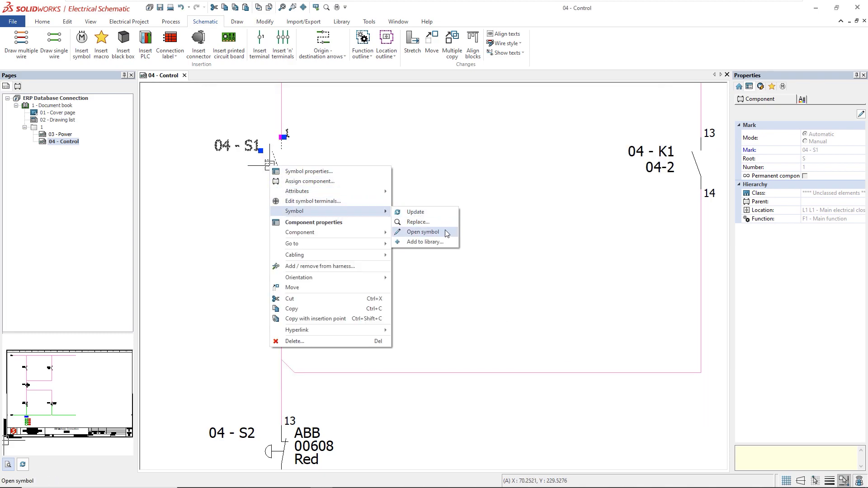
click(446, 234)
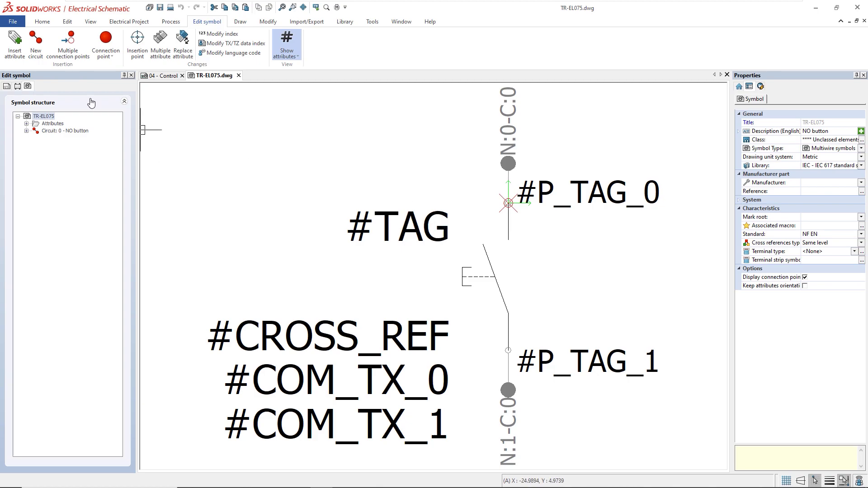
Insert the Unit Cost attribute #REF_TX_5 below #COM_TX_1 in the symbol
click(15, 46)
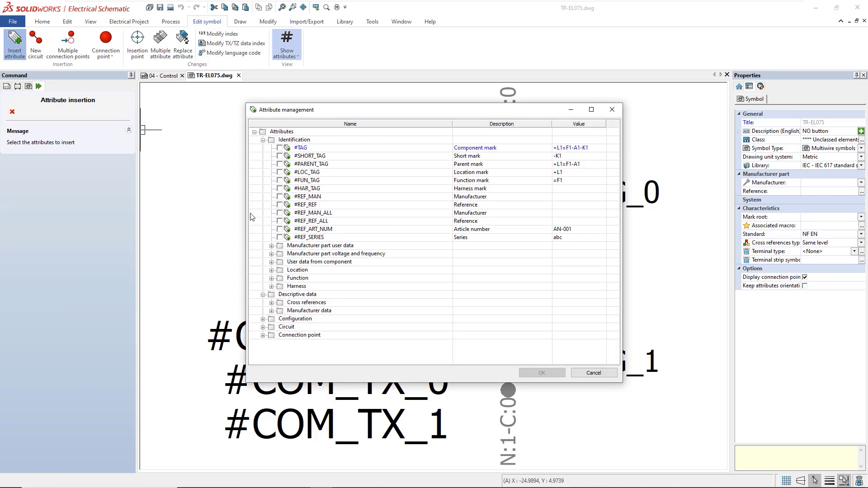
click(271, 245)
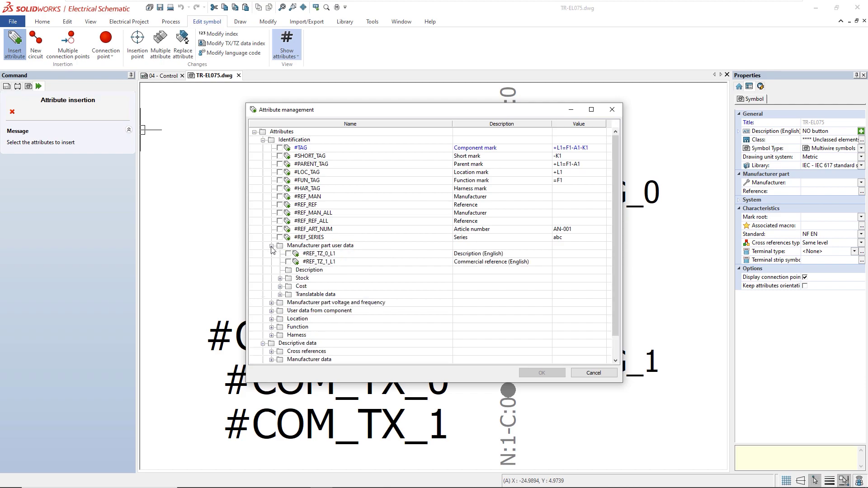
click(280, 278)
click(280, 327)
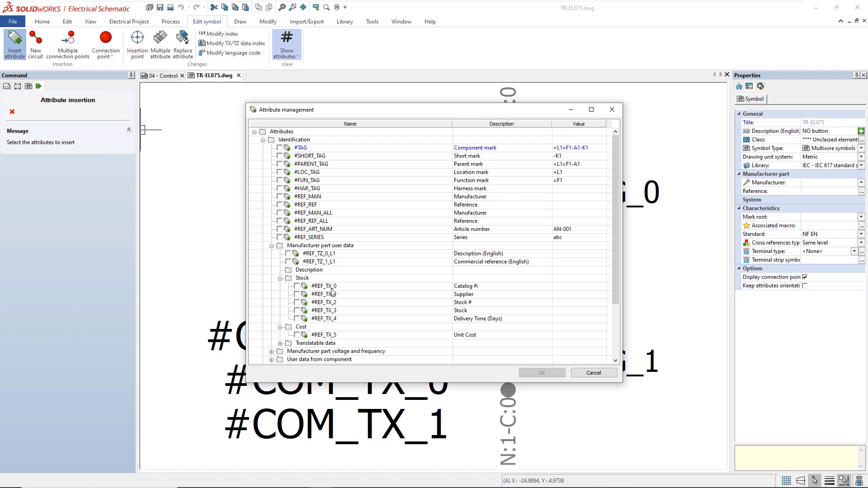
scroll(333, 292, down, 3)
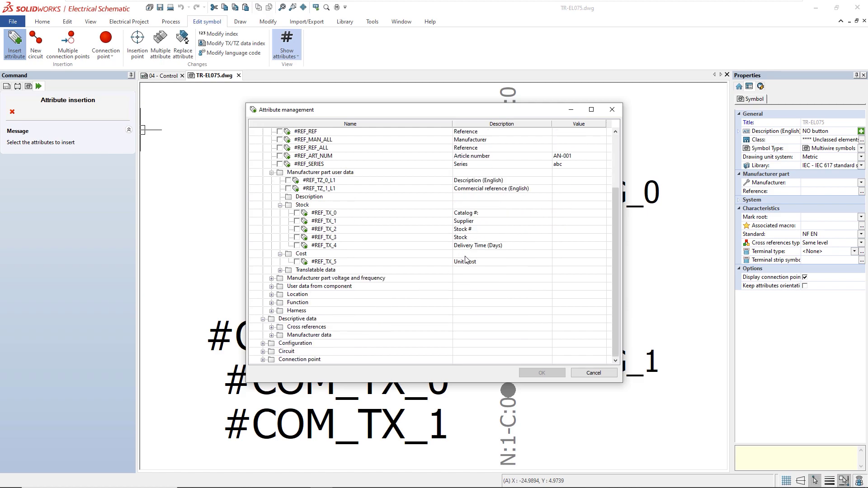
click(296, 262)
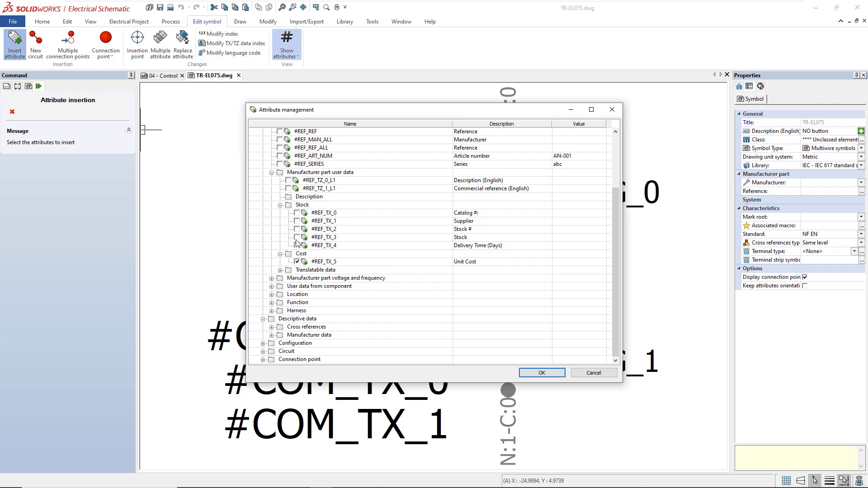
click(543, 374)
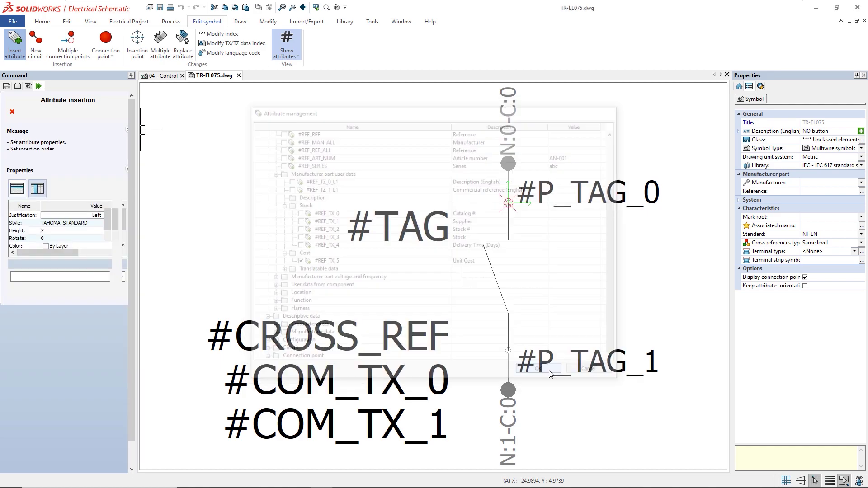
click(292, 284)
key(Escape)
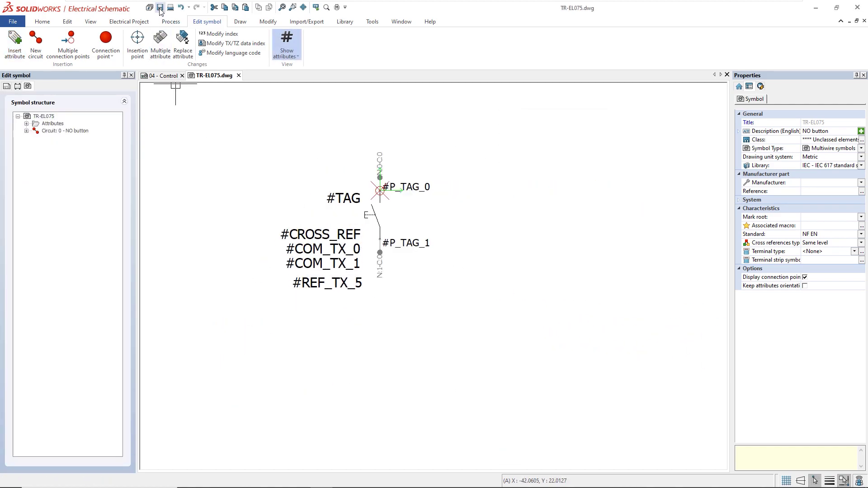
Save and close symbol TR-EL075, returning to push-button 04 - S1
click(161, 7)
click(239, 75)
right_click(273, 161)
Update S1's symbol, then change part 004463's Unit_Cost from 36.31 to 30 in DB Browser
click(421, 208)
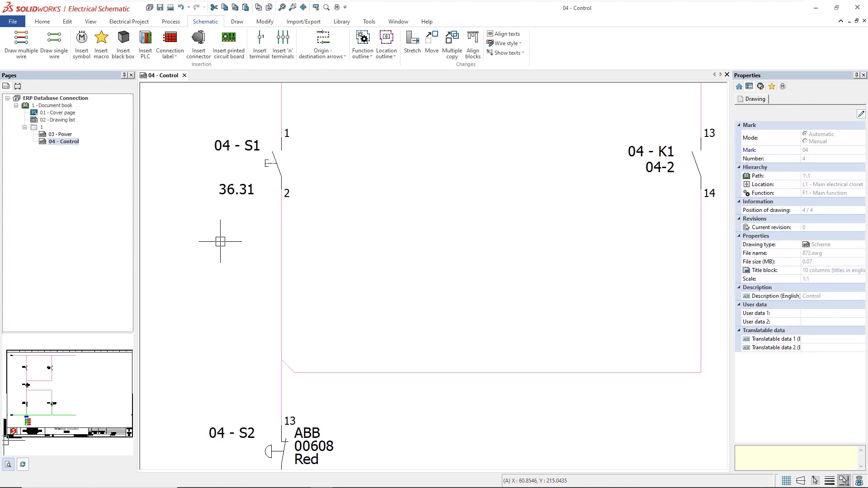
click(344, 481)
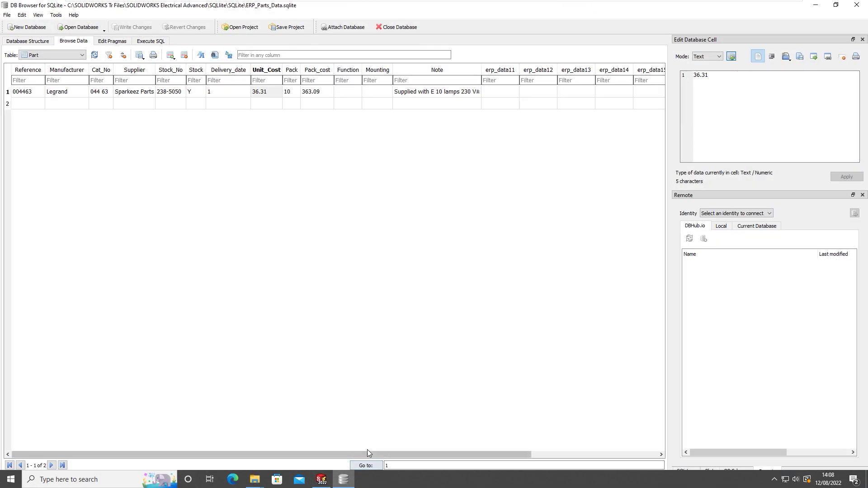
click(272, 92)
double_click(270, 93)
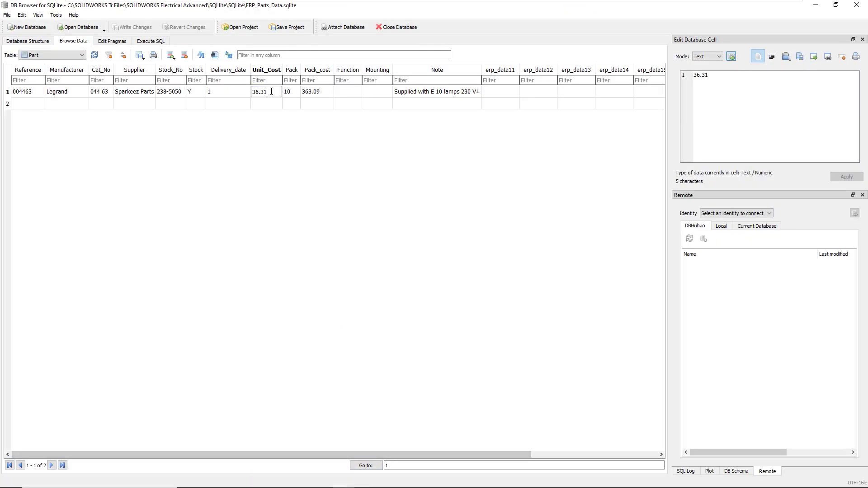
drag(267, 93, 256, 93)
text(30)
click(323, 480)
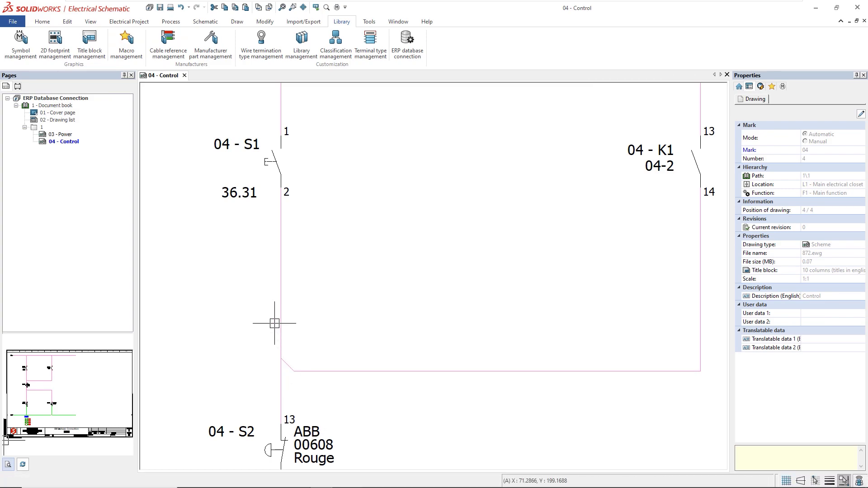
Update only manufacturer part data from the library, excluding title blocks, symbols and cables
click(169, 22)
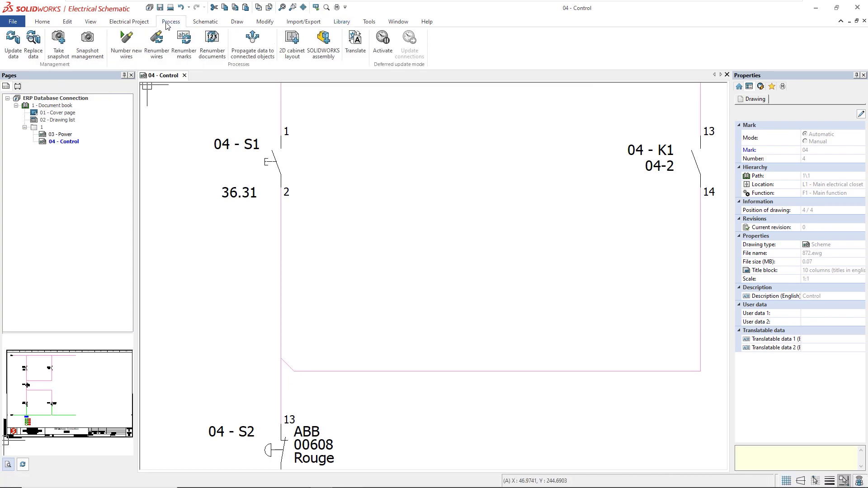
click(13, 44)
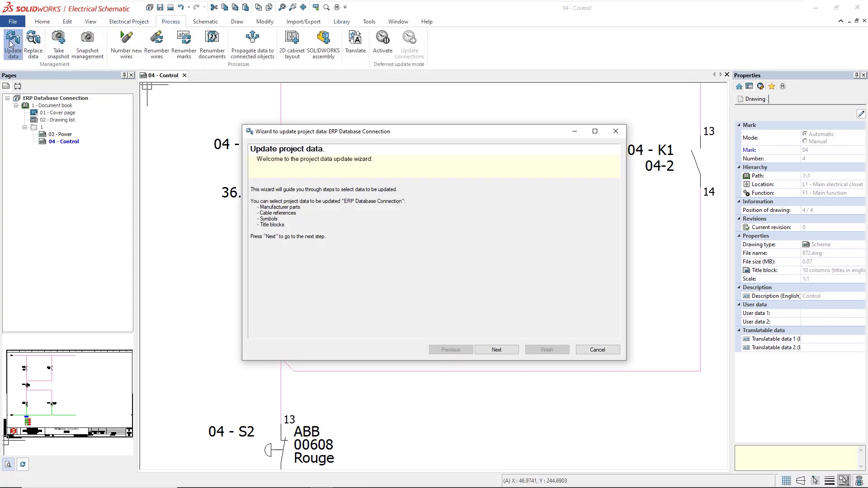
click(490, 351)
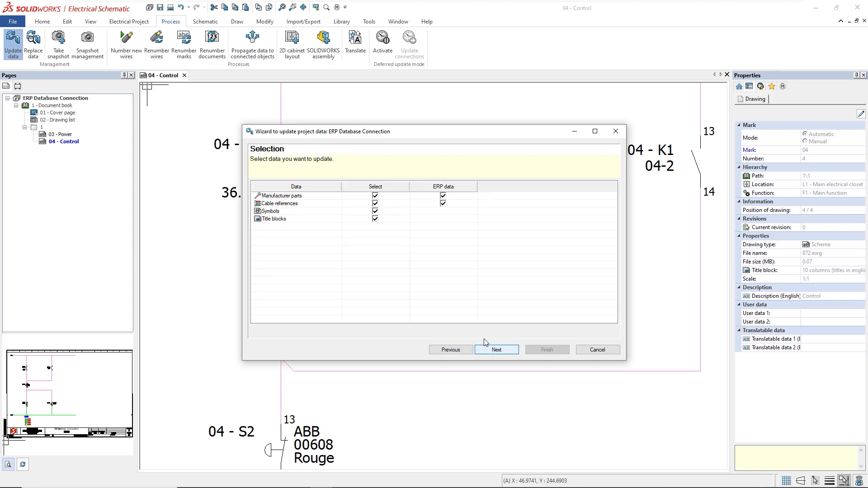
click(376, 219)
click(375, 203)
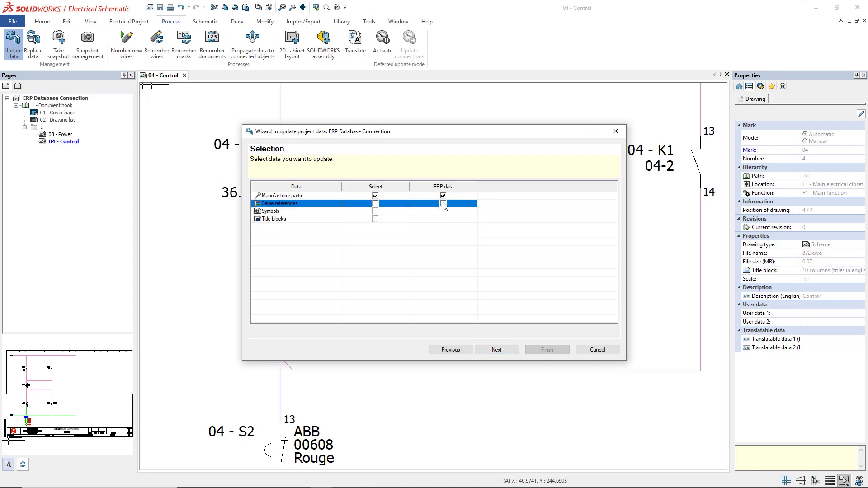
click(506, 351)
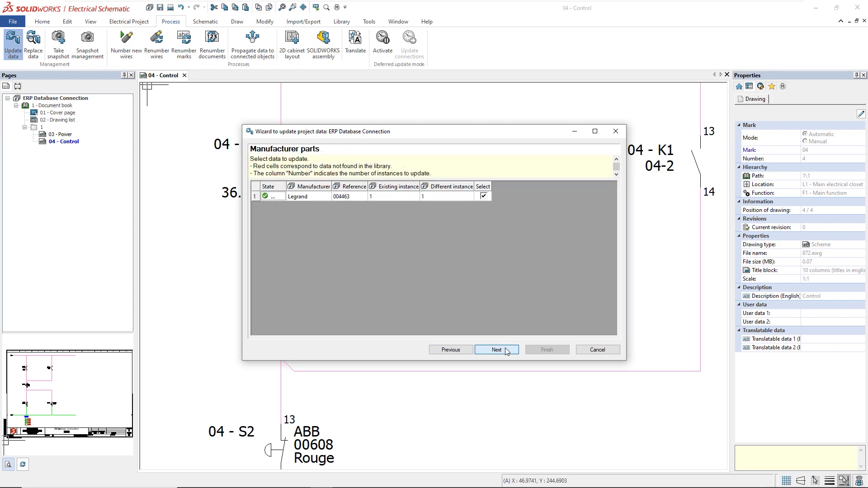
drag(418, 133, 452, 121)
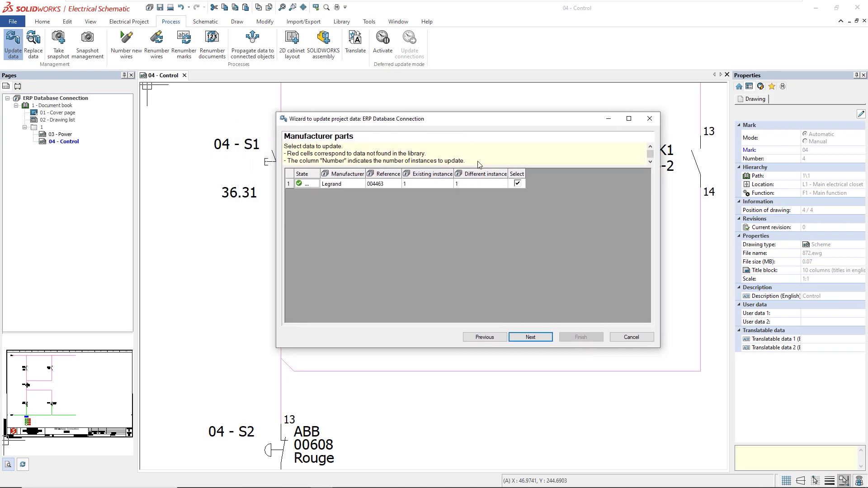
click(538, 339)
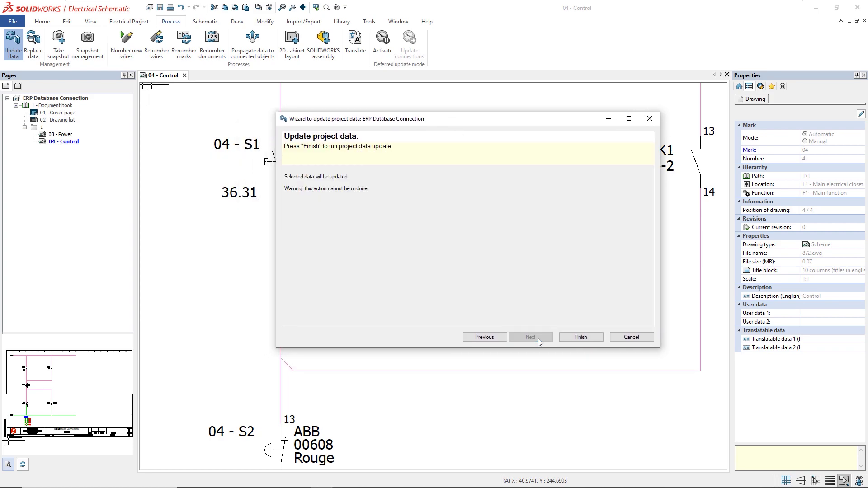
click(580, 337)
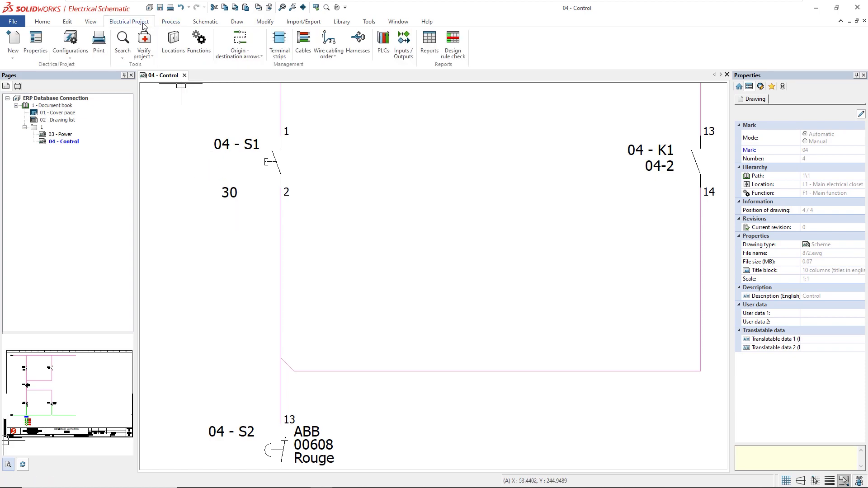
Open the properties of the manufacturer-grouped Bill Of Materials report
click(428, 46)
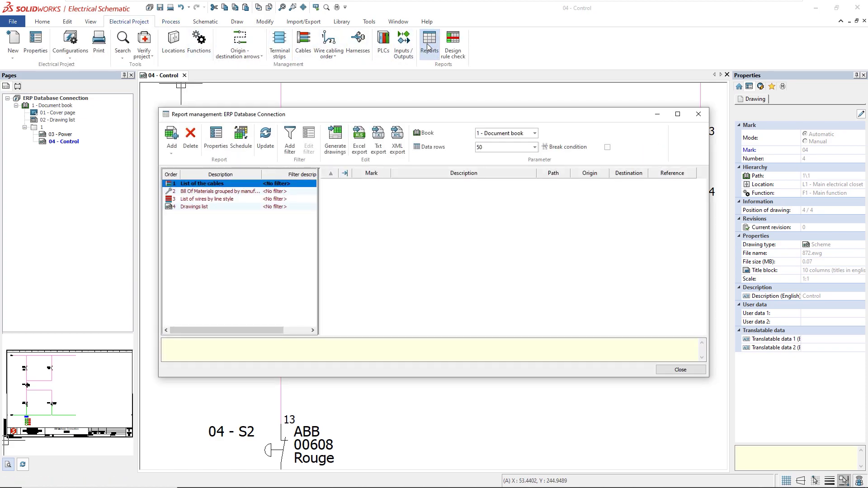
click(245, 192)
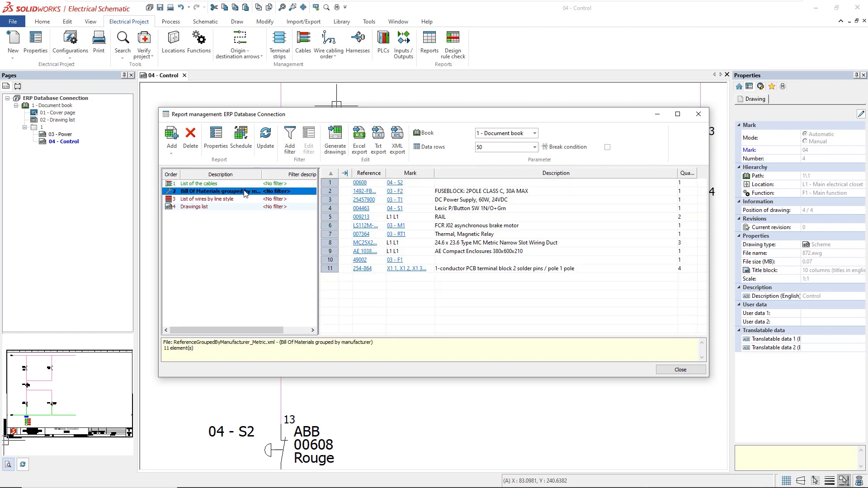
click(216, 139)
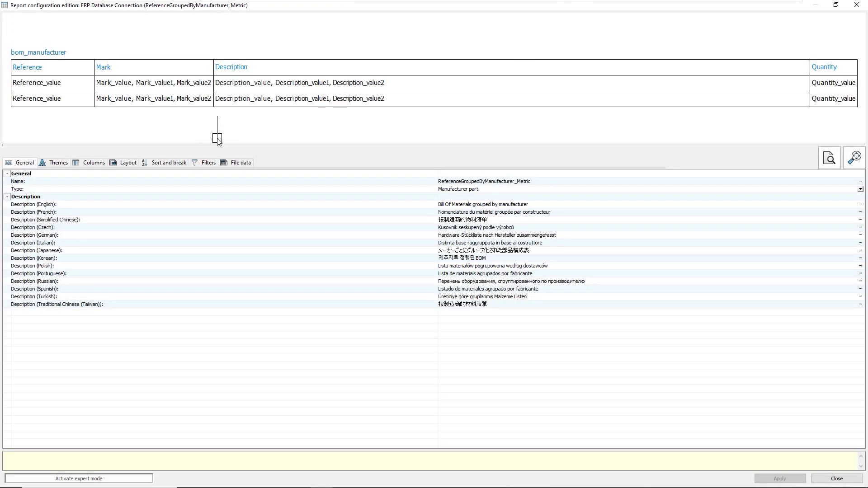
Check the BOM columns (Reference, Mark, Description, Quantity) and request expert mode
click(99, 166)
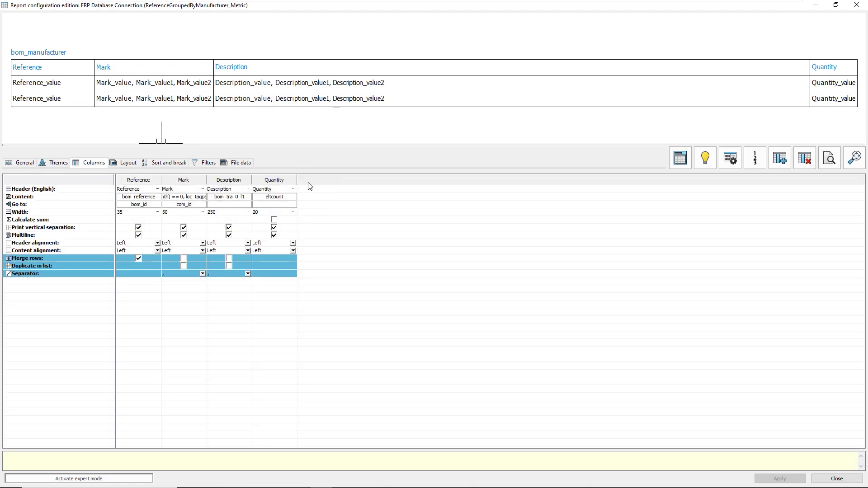
click(731, 159)
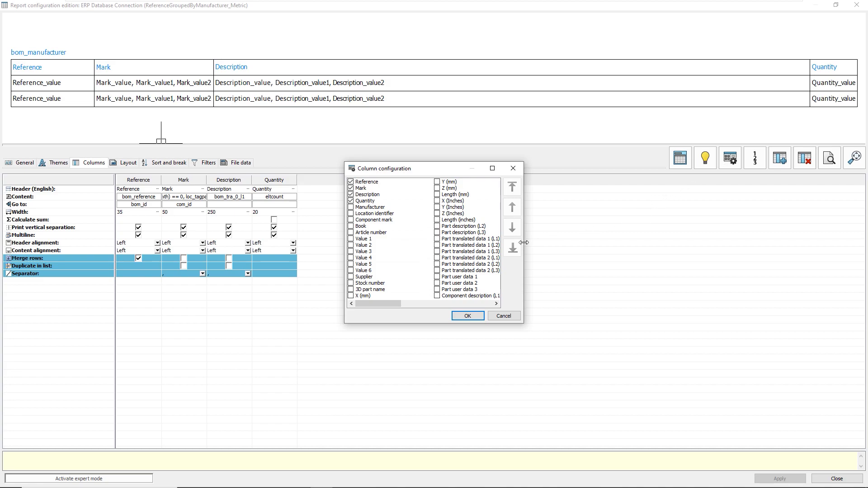
drag(465, 278, 467, 294)
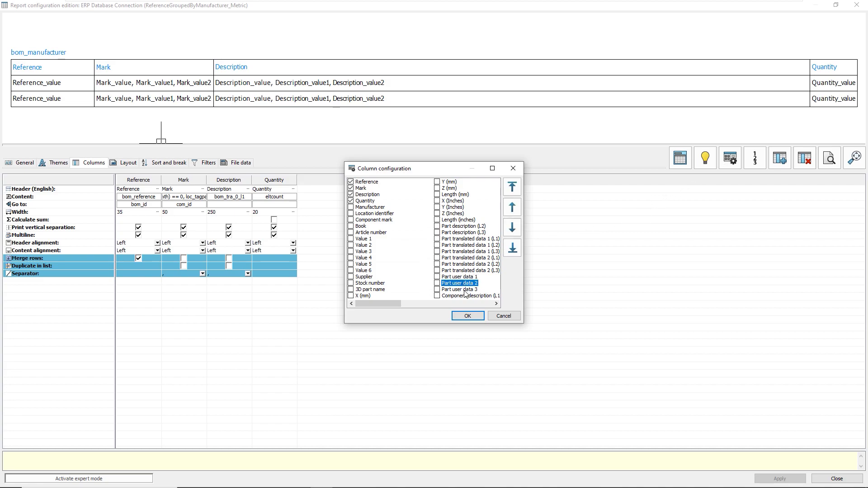
click(504, 316)
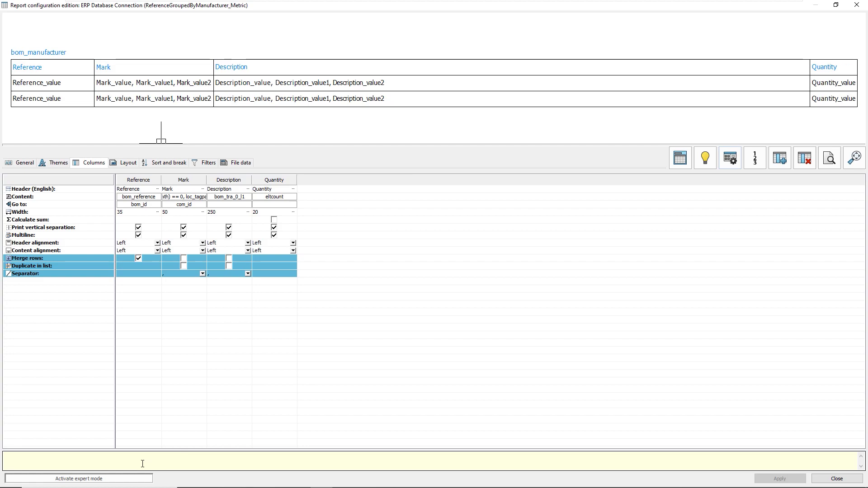
click(113, 477)
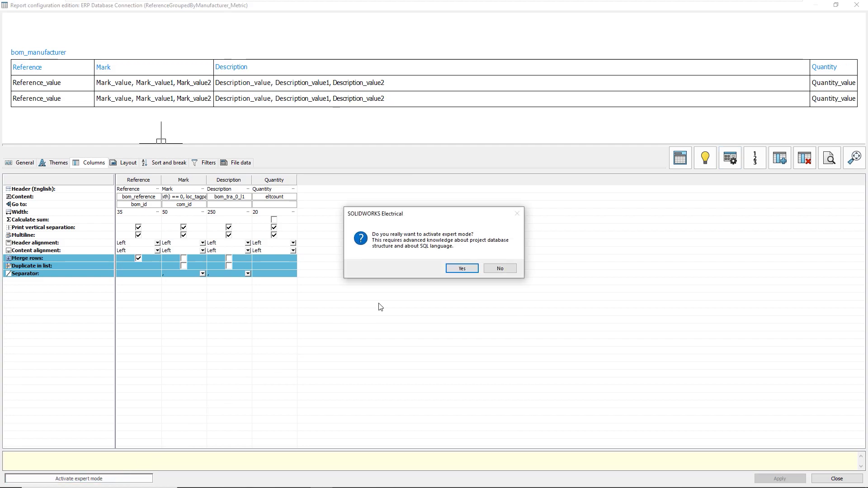
Enable expert mode, expand the manufacturer part user data fields and make the SQL query editable
click(462, 269)
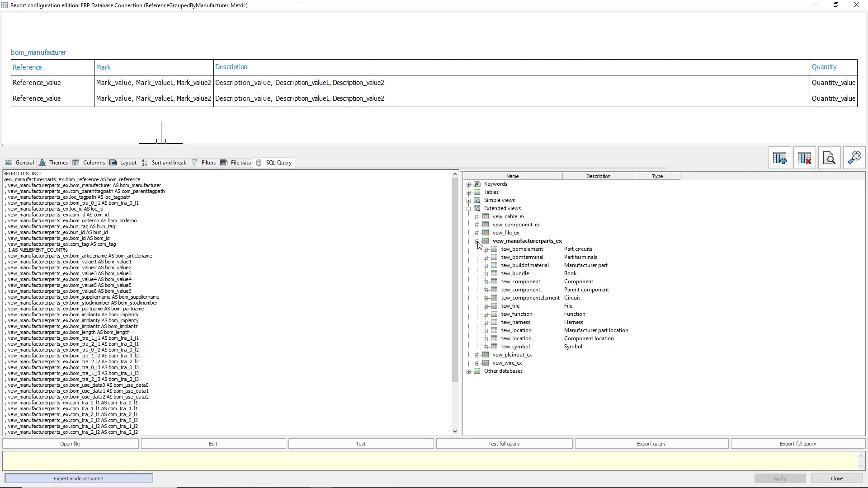
click(486, 266)
click(494, 307)
click(546, 395)
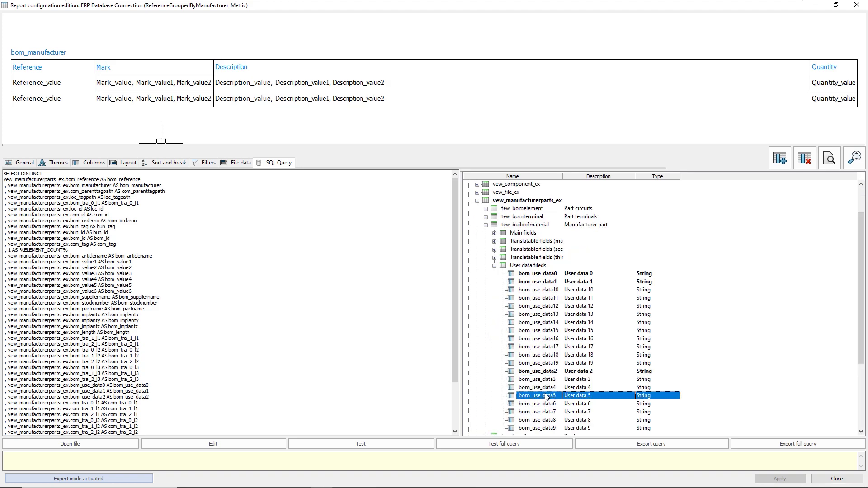
click(227, 444)
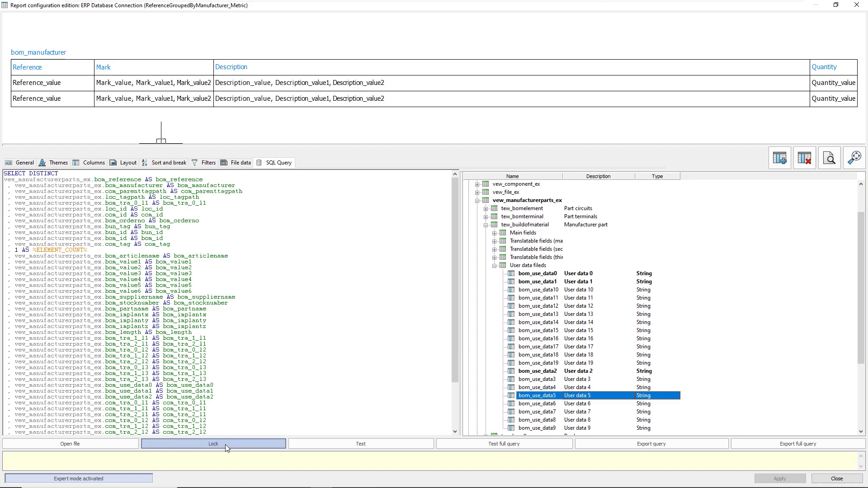
Insert bom_use_data3, bom_use_data4 and bom_use_data5 into the BOM query and test it
right_click(536, 380)
click(558, 387)
right_click(536, 387)
click(558, 395)
right_click(536, 396)
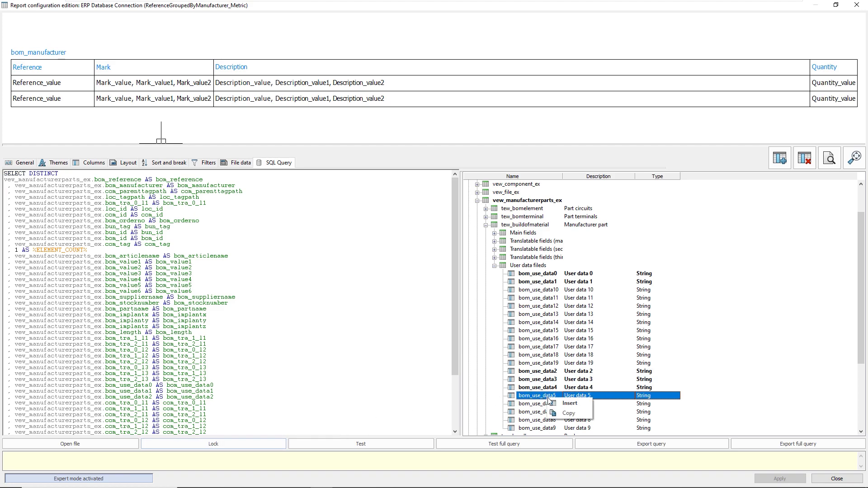
click(558, 403)
drag(211, 410, 4, 397)
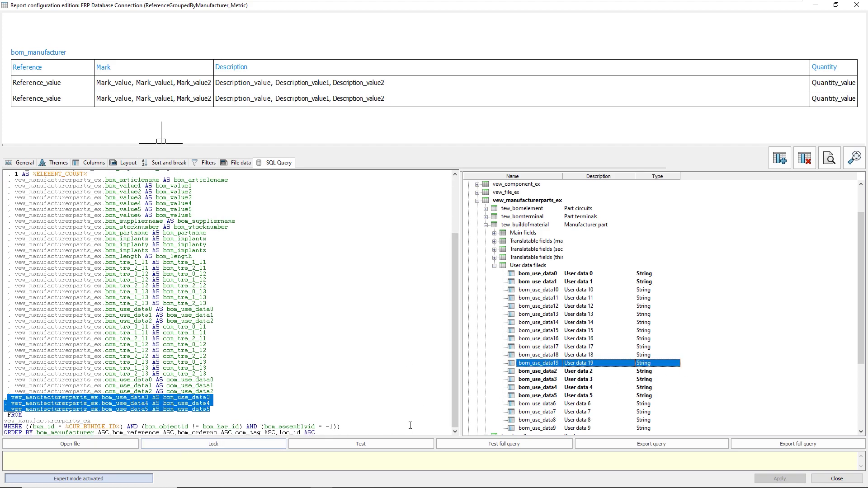
click(373, 447)
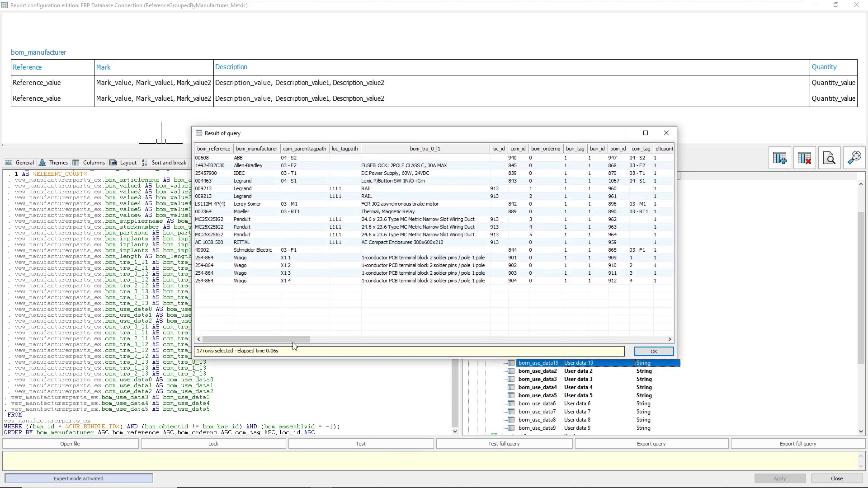
drag(293, 343, 675, 348)
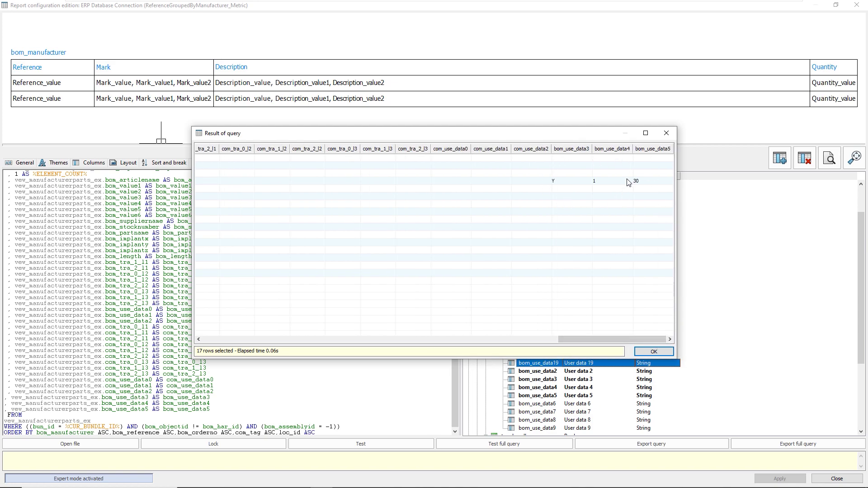
click(654, 351)
Add a 'Unit cost' column with formula bom_use_data5, then close the report configuration
click(779, 479)
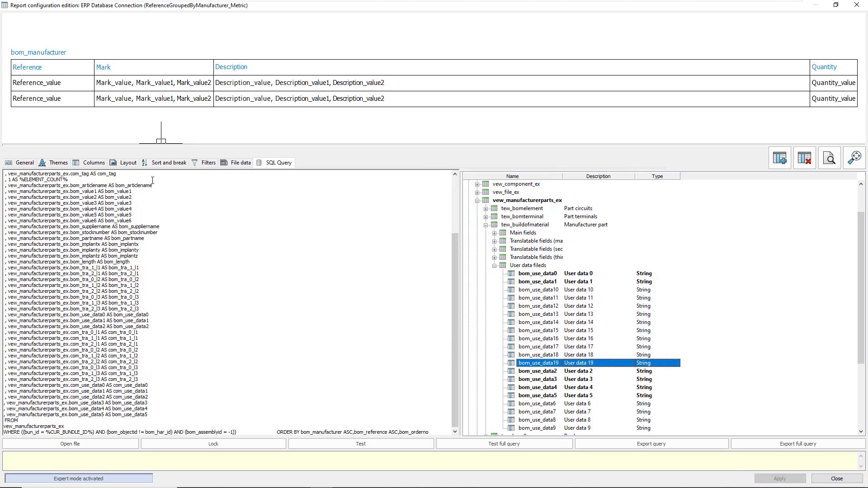
click(505, 176)
text(Unit cost)
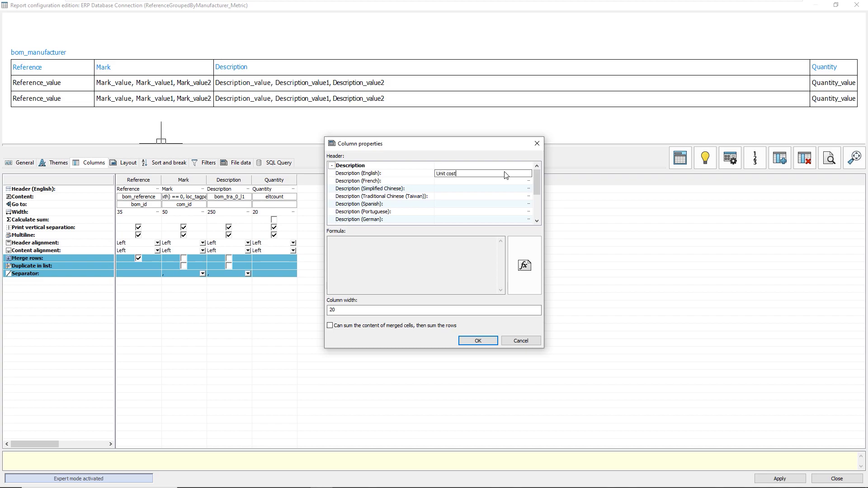
click(525, 265)
scroll(408, 224, down, 10)
double_click(245, 293)
click(580, 375)
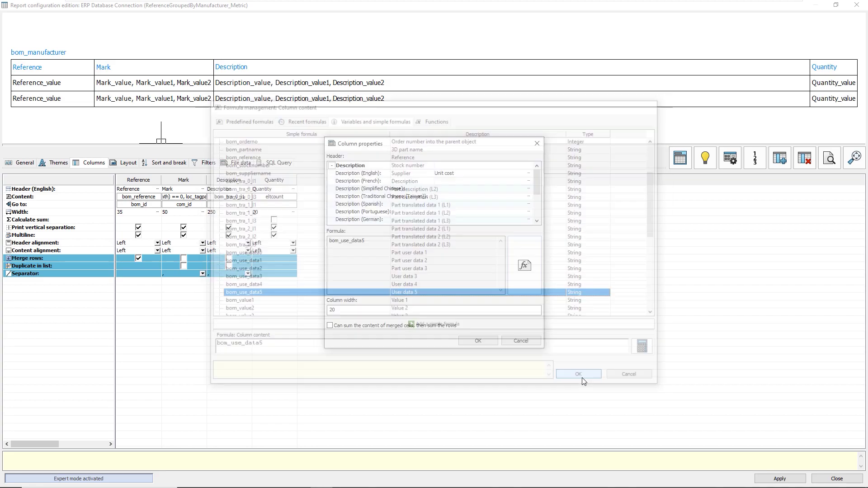
click(779, 479)
click(837, 479)
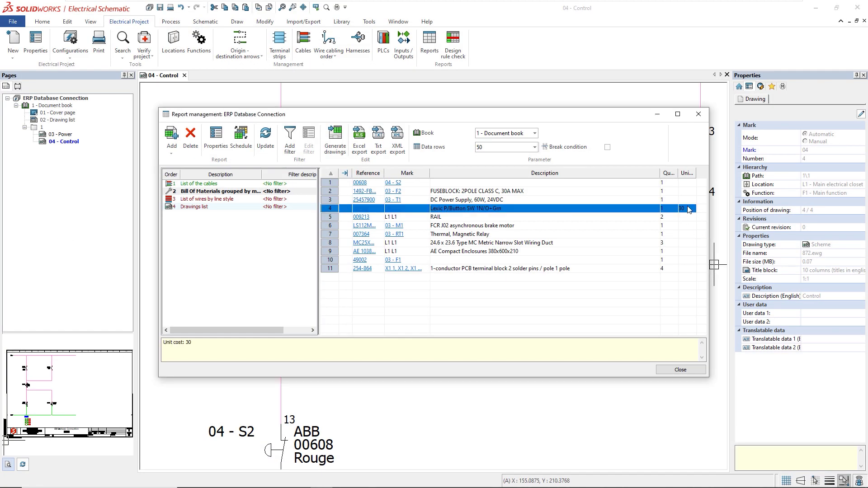
click(680, 370)
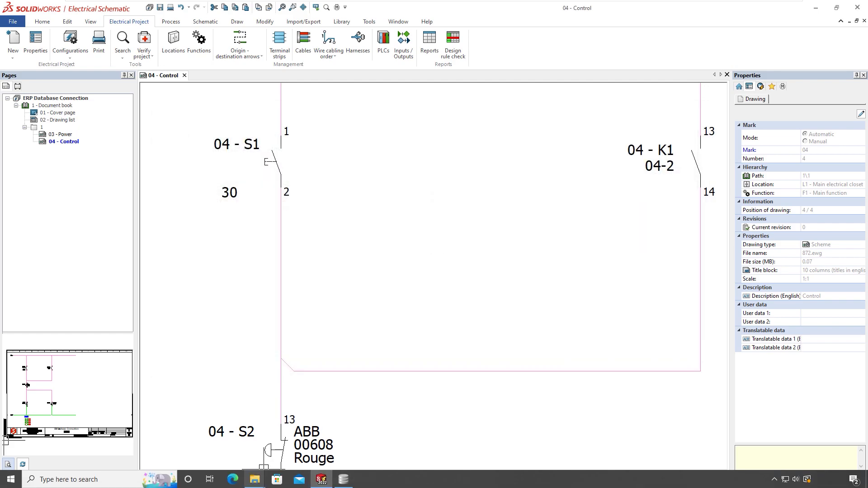
Select ErpDatabaseCfg.ewini in File Explorer at C:\ProgramData\SOLIDWORKS Electrical\ErpDatabase
mouse_move(254, 480)
click(299, 434)
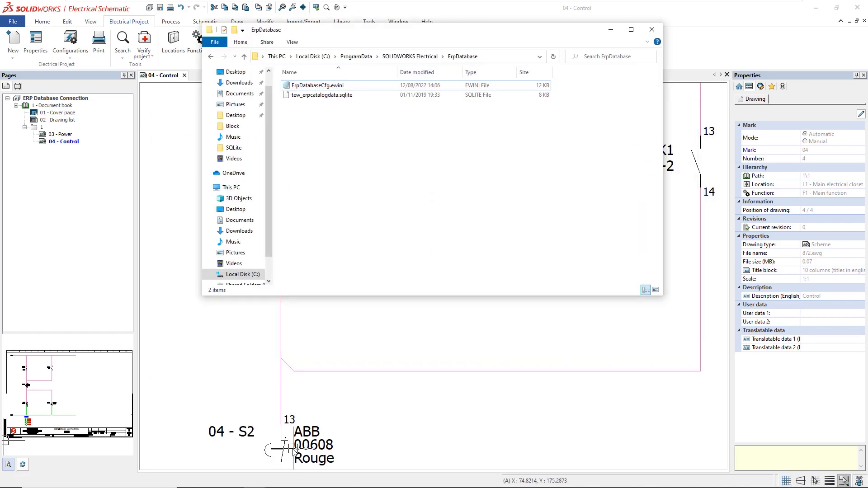
click(494, 58)
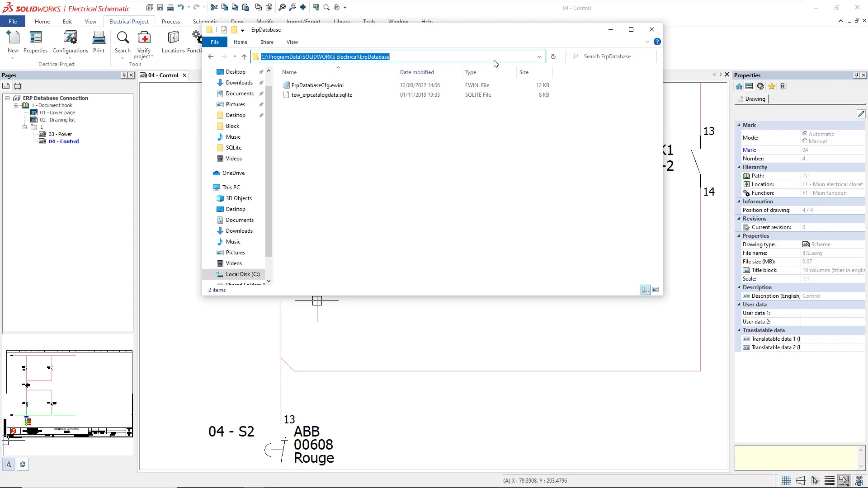
click(362, 87)
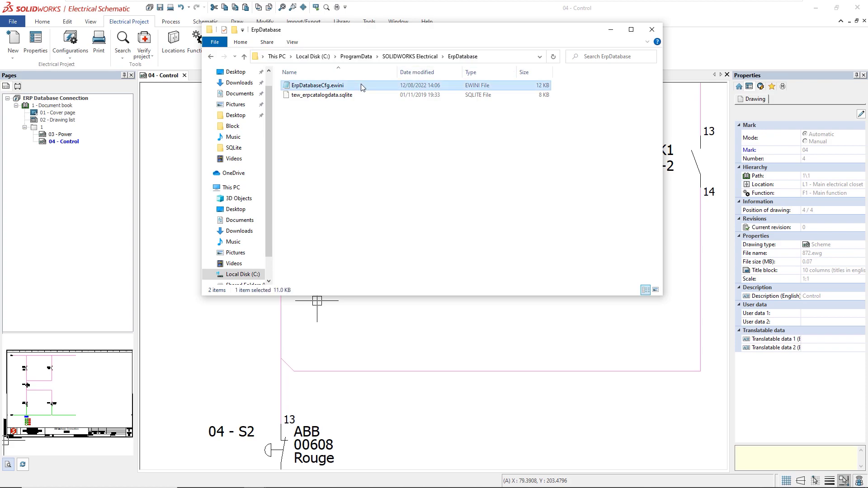